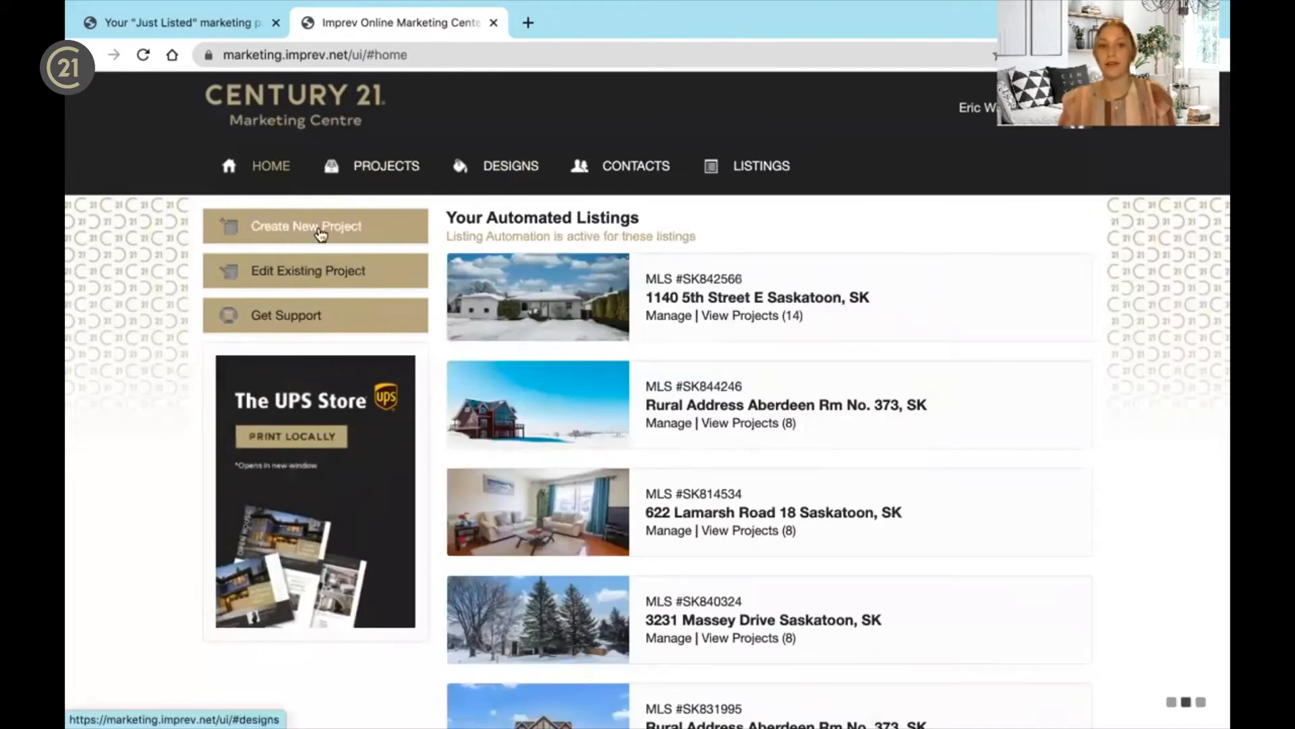
# Step: Open the design gallery and browse through the pages of recent designs
pyautogui.click(511, 165)
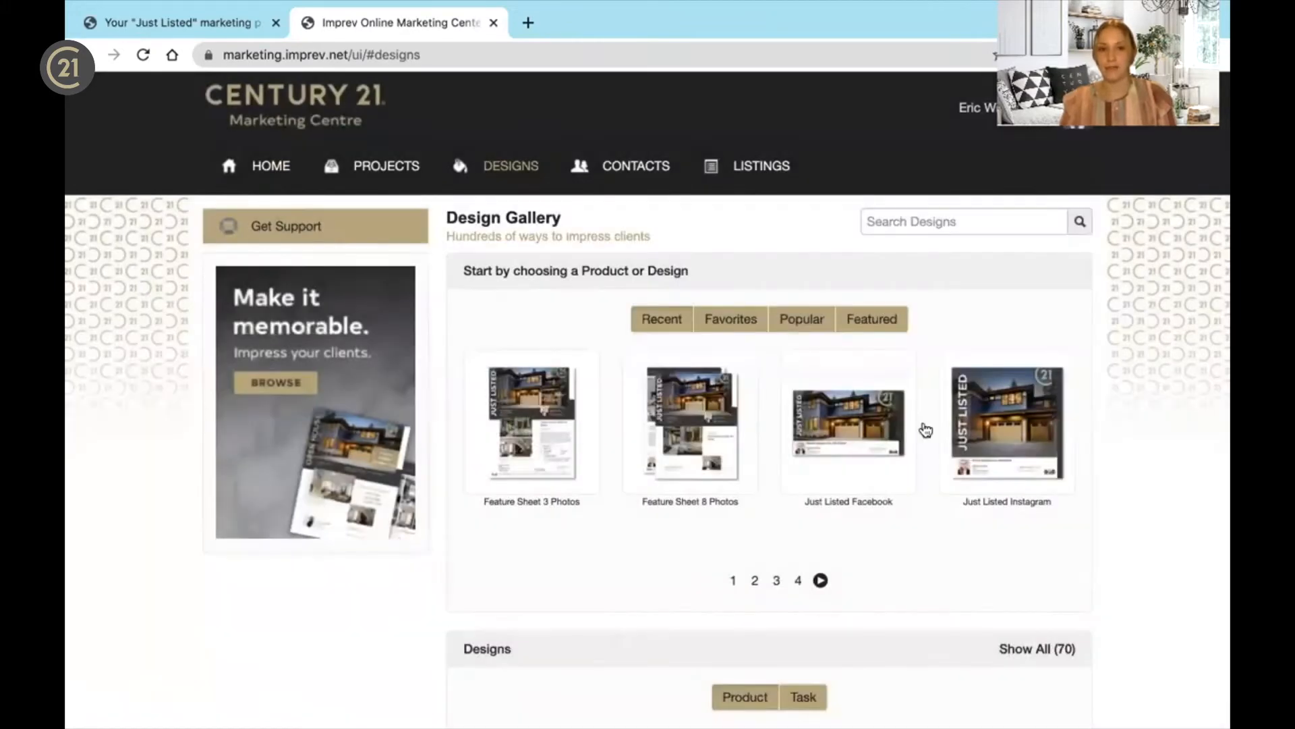
pyautogui.scroll(-5, 924, 425)
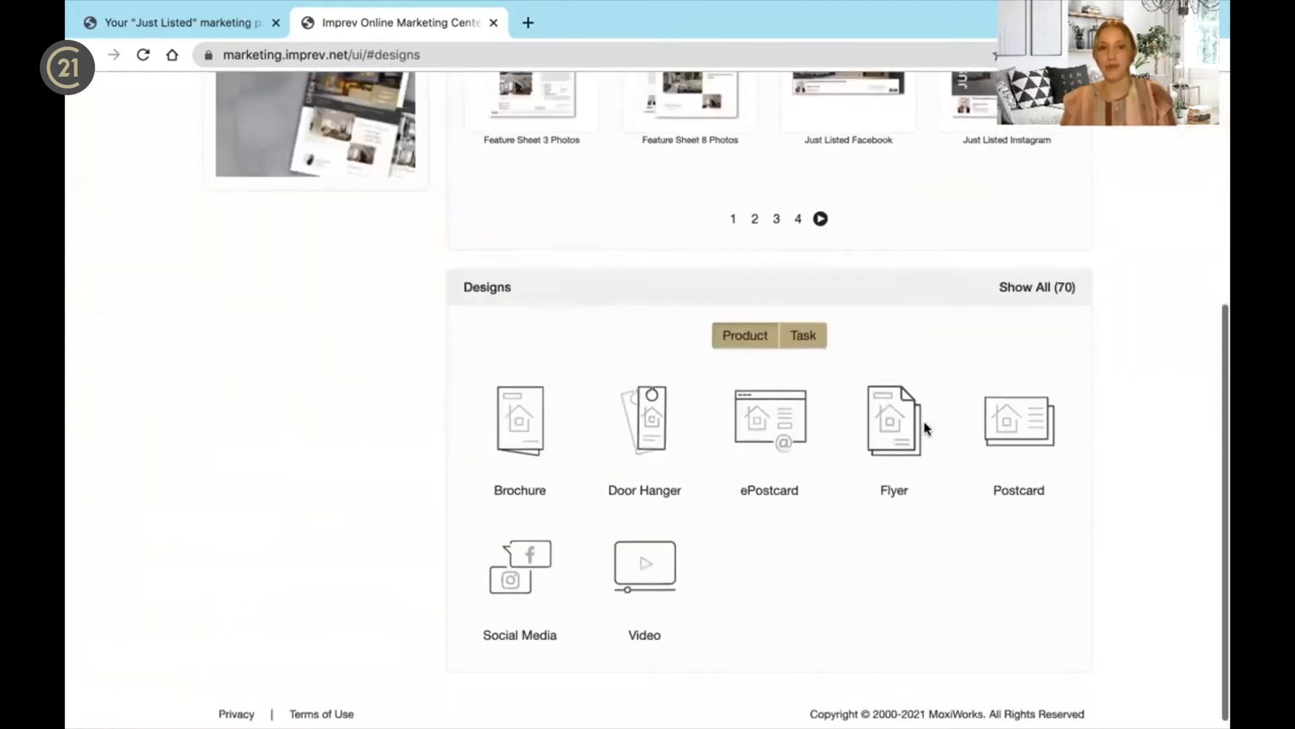
pyautogui.scroll(5, 924, 421)
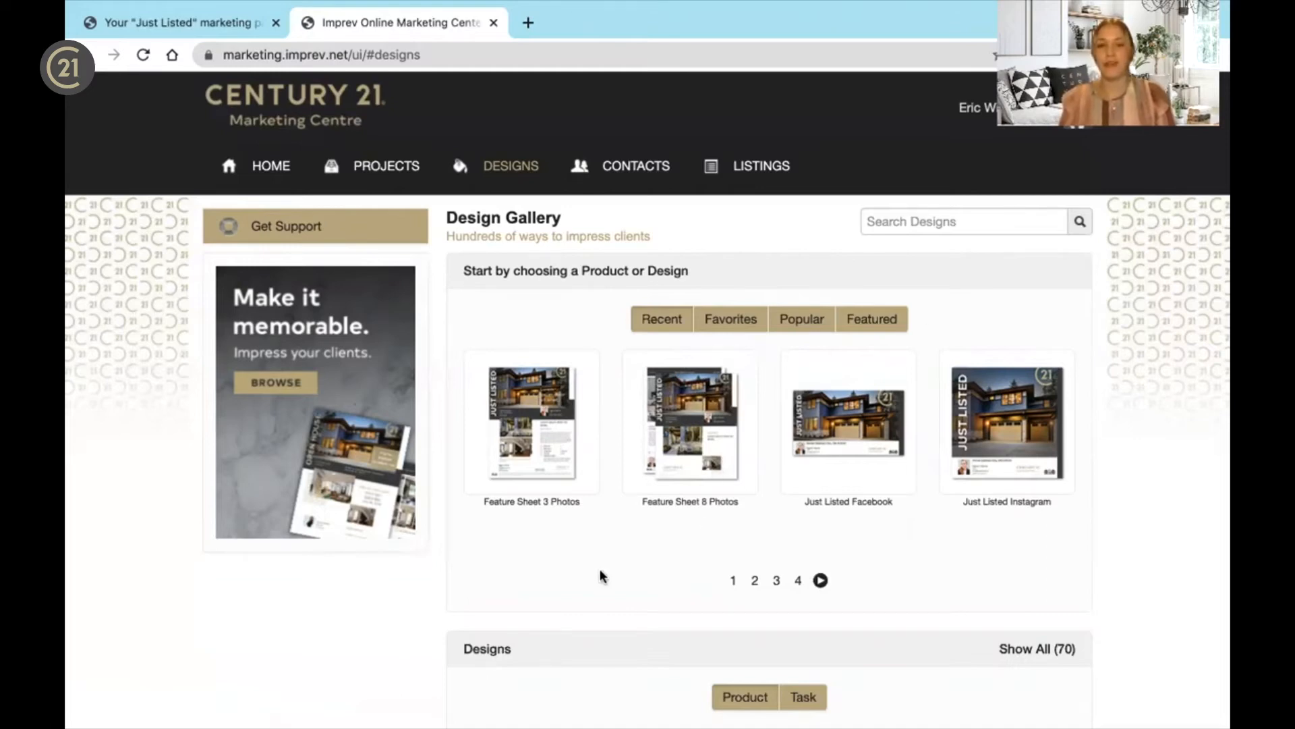
pyautogui.click(820, 581)
pyautogui.click(823, 581)
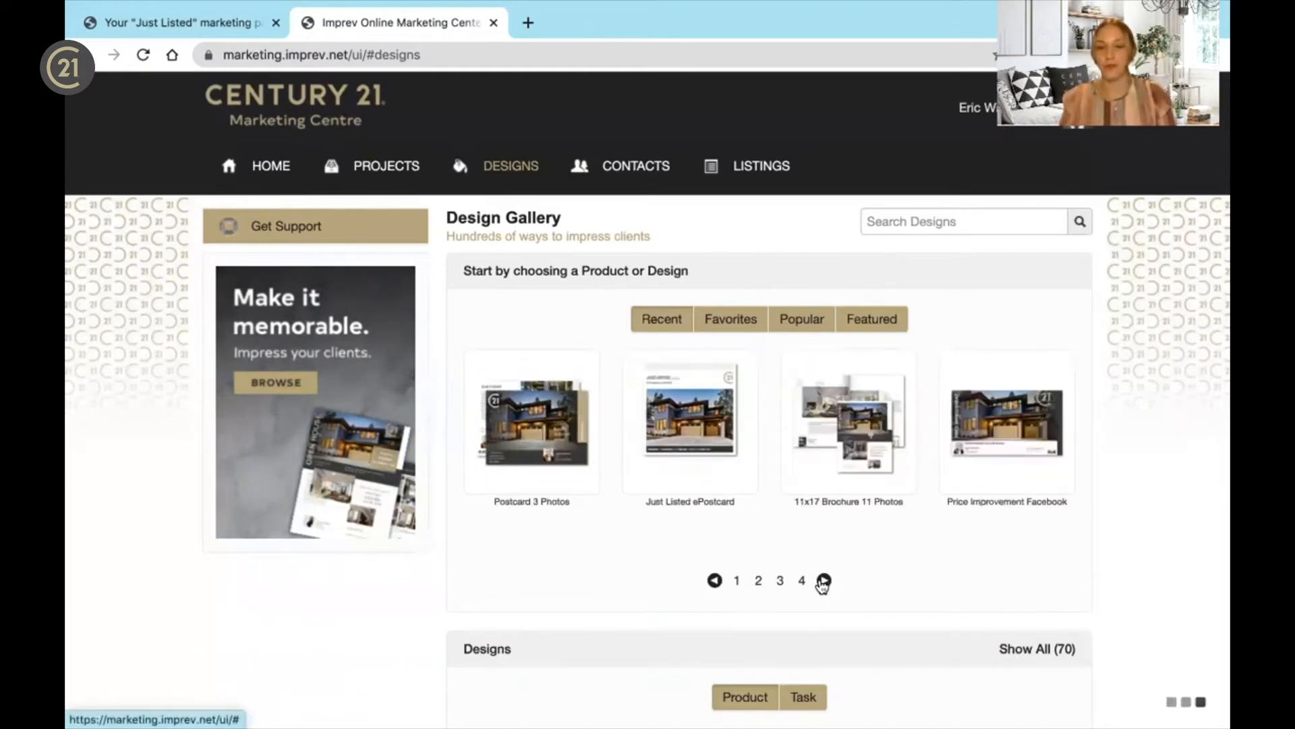
pyautogui.click(824, 581)
# Step: Check the favorite designs and page through the popular designs in the gallery
pyautogui.click(741, 321)
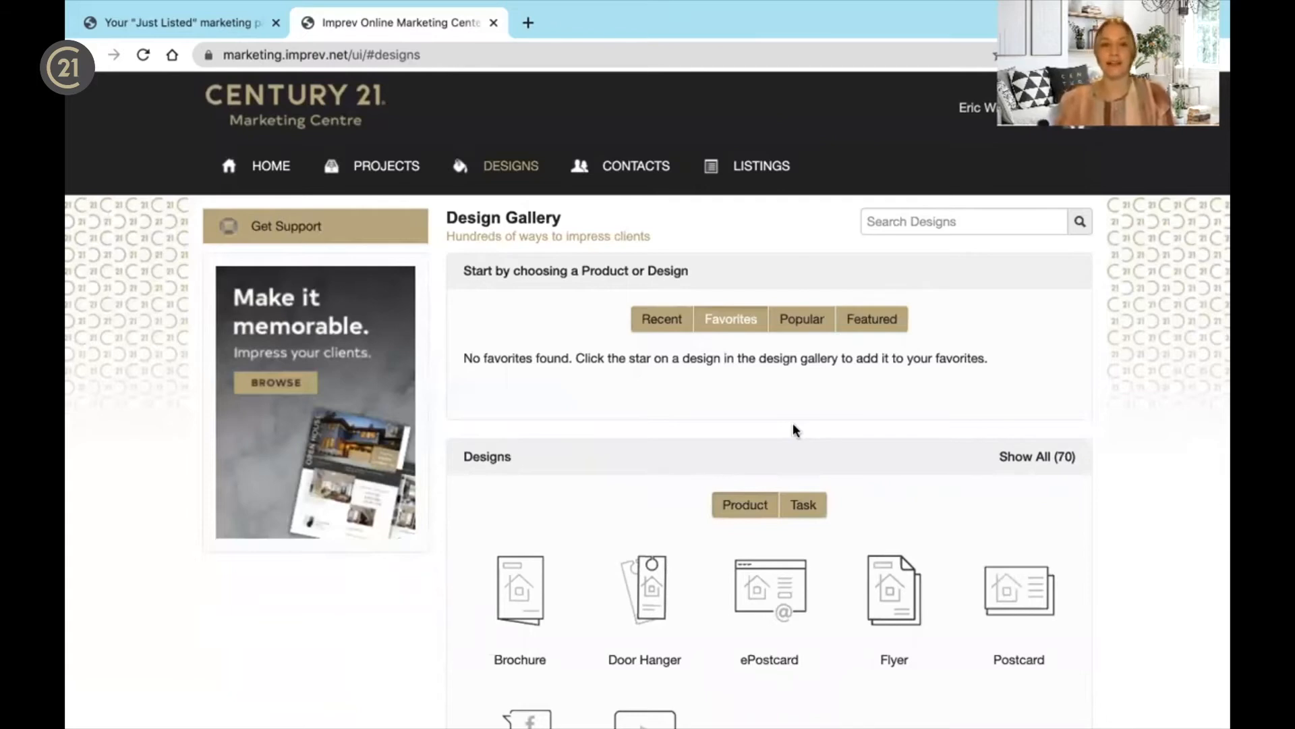
pyautogui.click(797, 330)
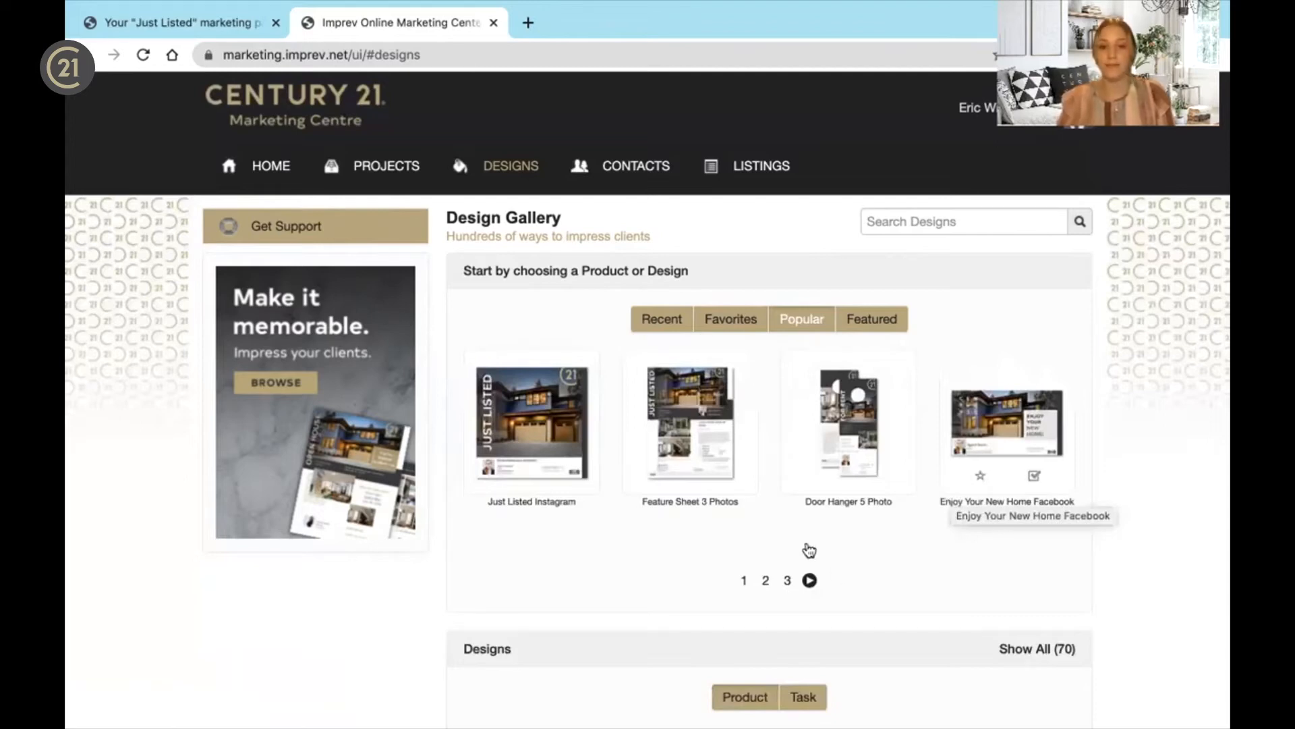
pyautogui.click(809, 580)
pyautogui.click(811, 581)
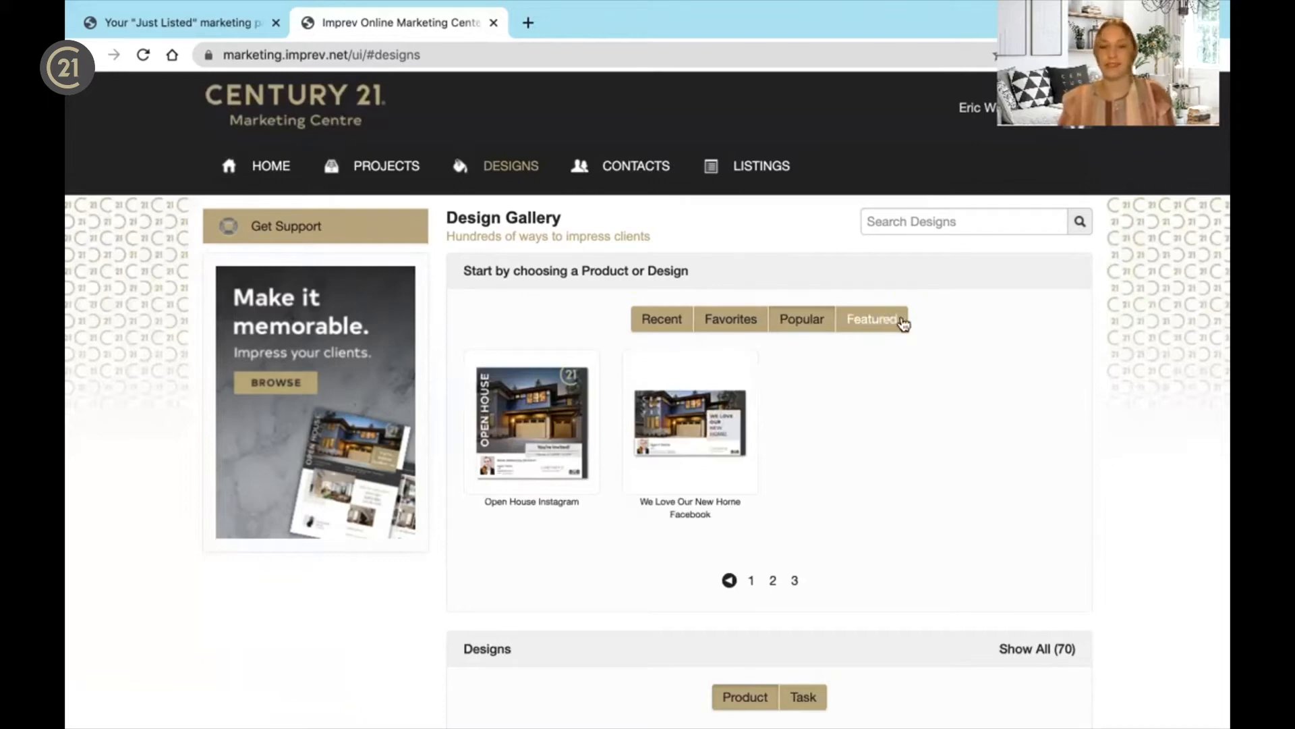
# Step: View the design categories grouped by task, and return to the grouping by product
pyautogui.scroll(-3, 1126, 371)
pyautogui.scroll(-5, 1126, 374)
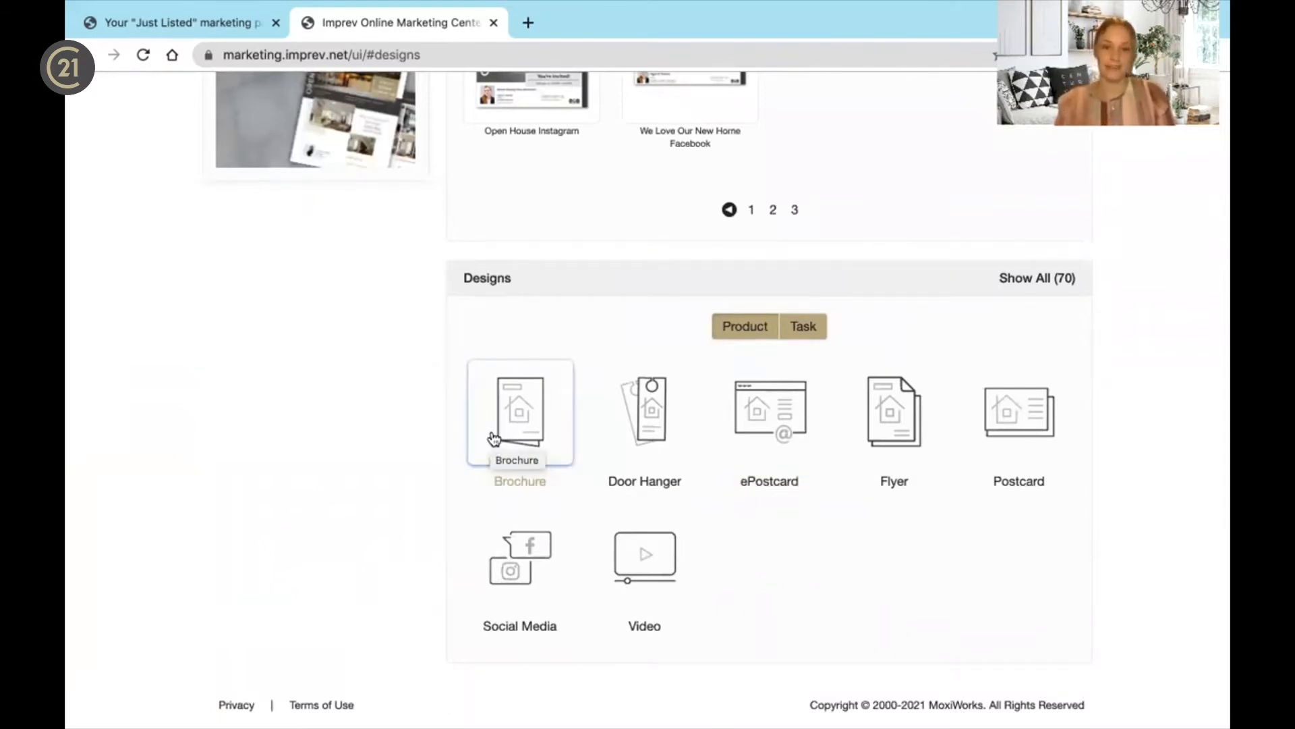
pyautogui.click(815, 330)
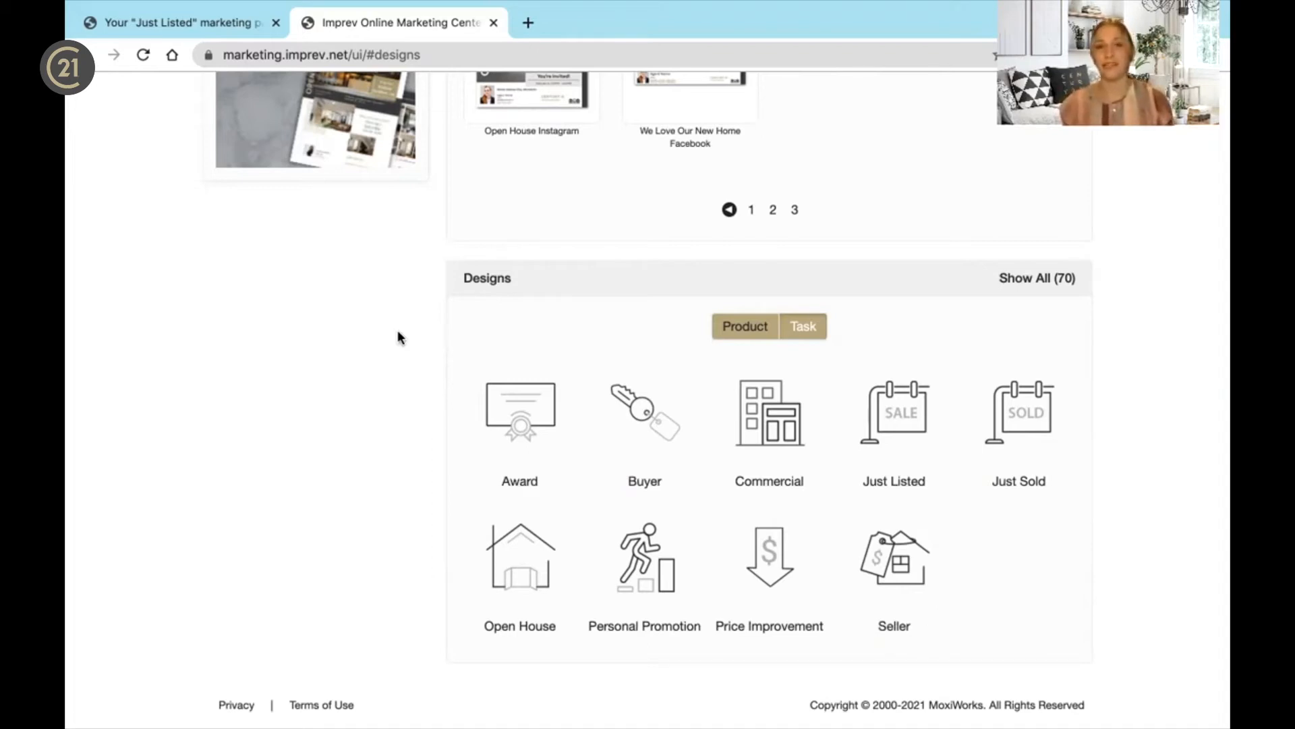
pyautogui.click(734, 328)
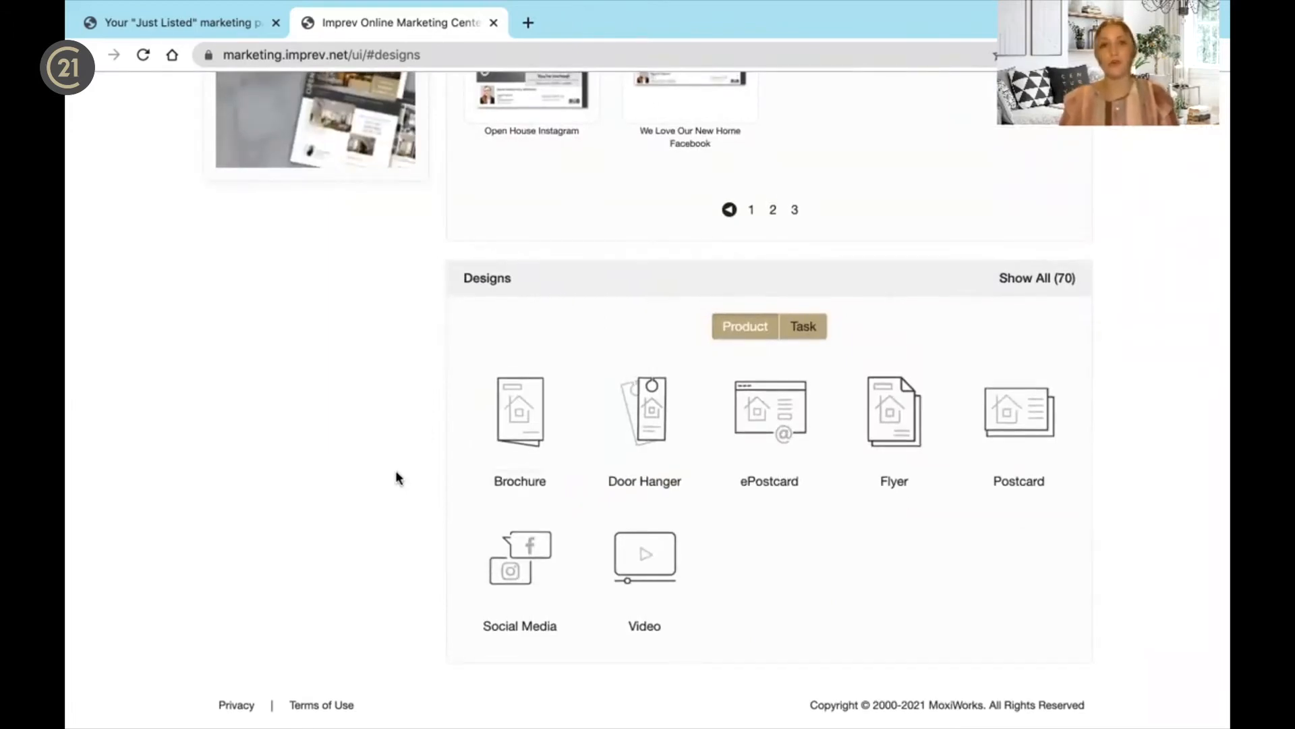
# Step: Open the Postcard designs and select the Just Sold Postcard 3 Photos design for a new project
pyautogui.click(1022, 422)
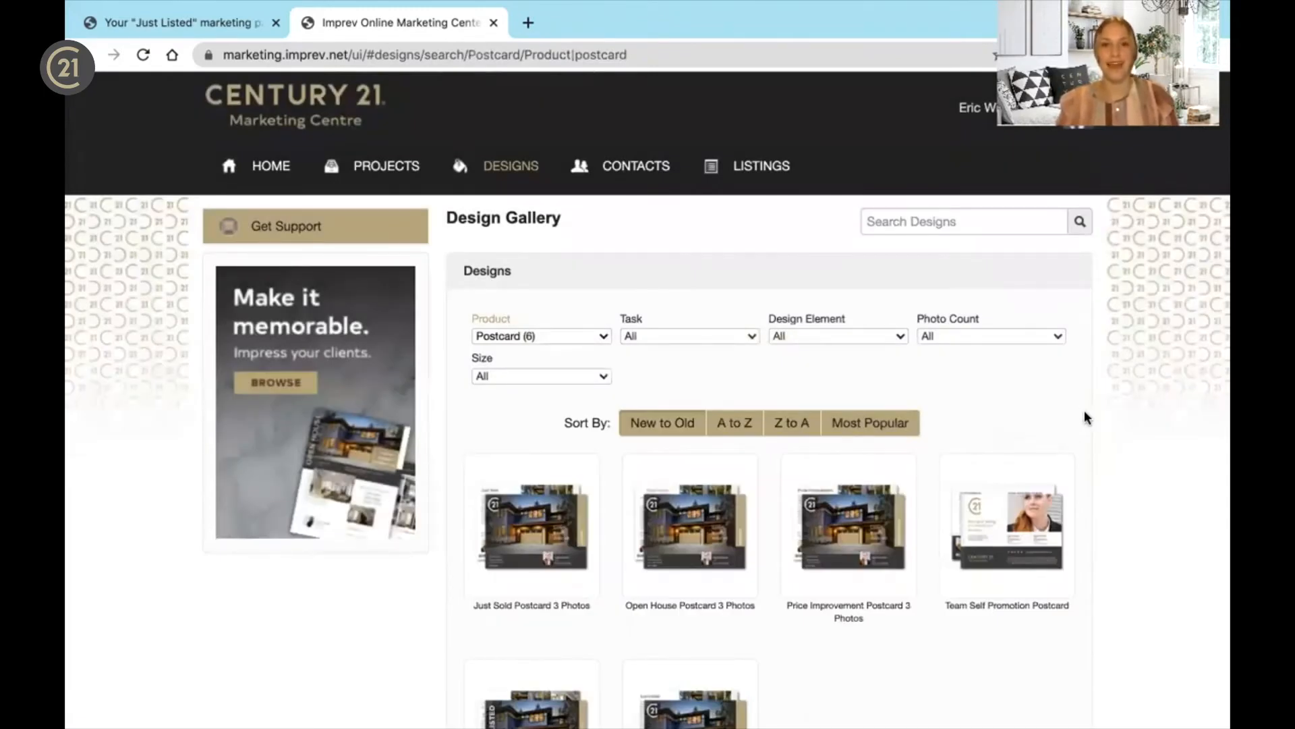
pyautogui.scroll(-2, 1083, 412)
pyautogui.scroll(-1, 1116, 496)
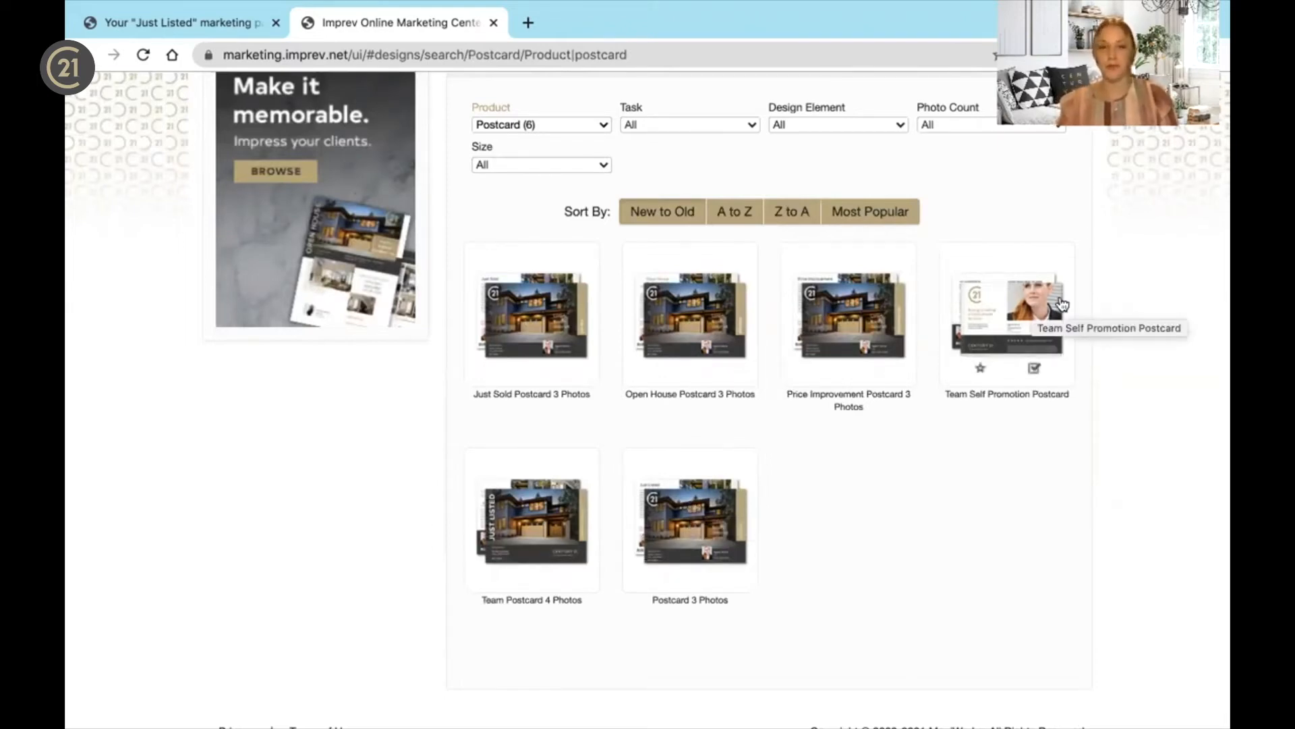
pyautogui.click(523, 313)
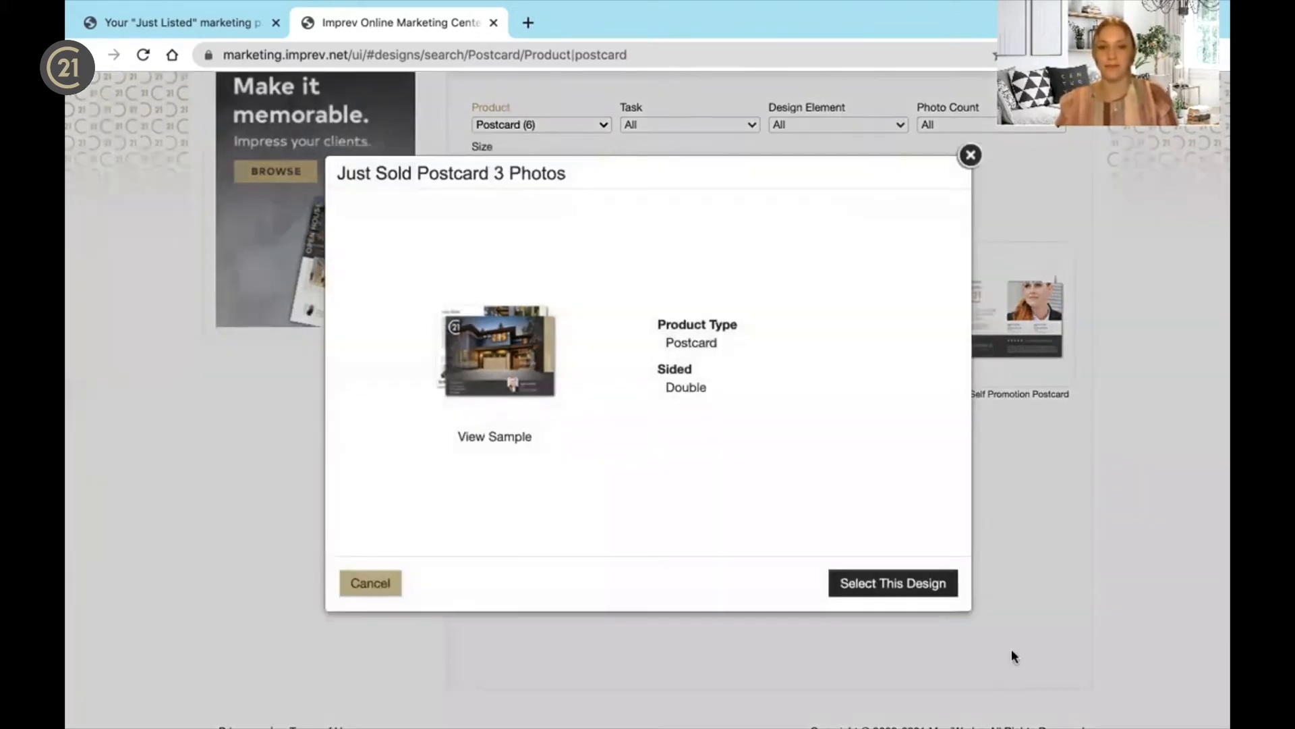
pyautogui.click(932, 593)
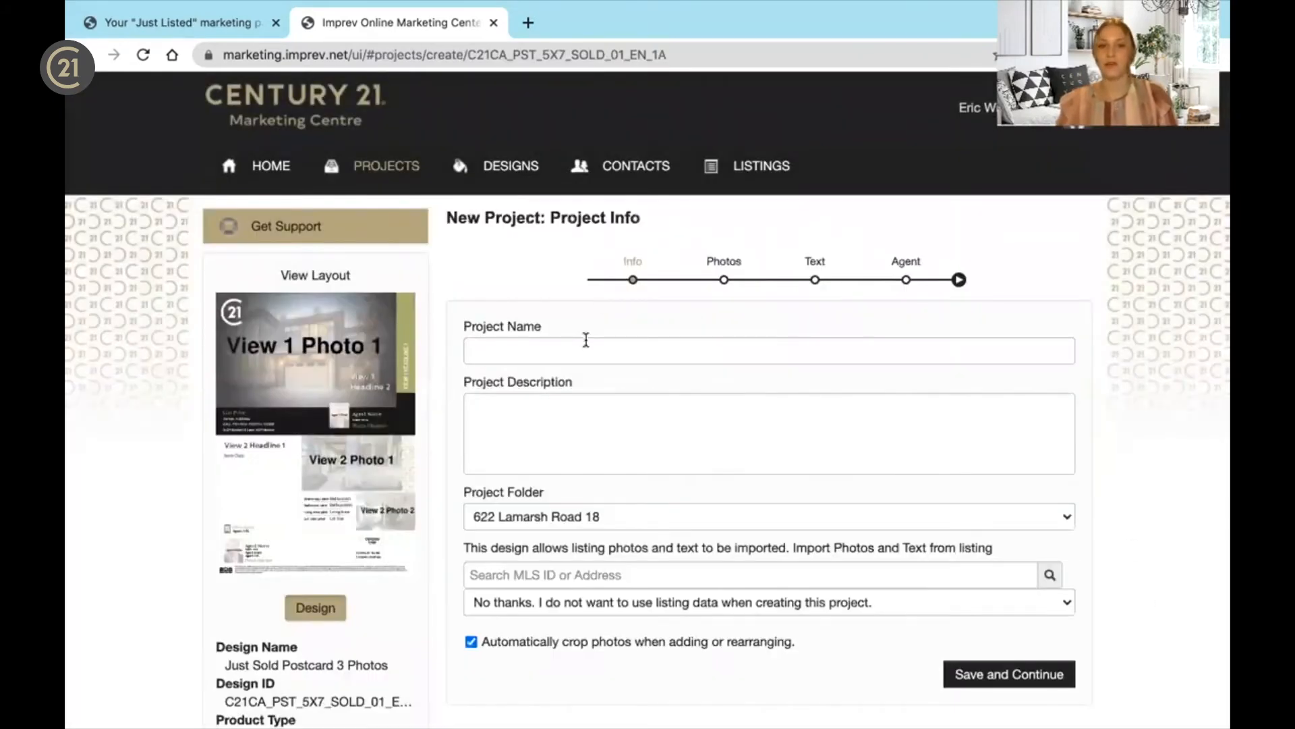
# Step: Name the project "Test - " followed by the person's first name, and enter Test as its new project folder
pyautogui.click(586, 339)
pyautogui.click(550, 384)
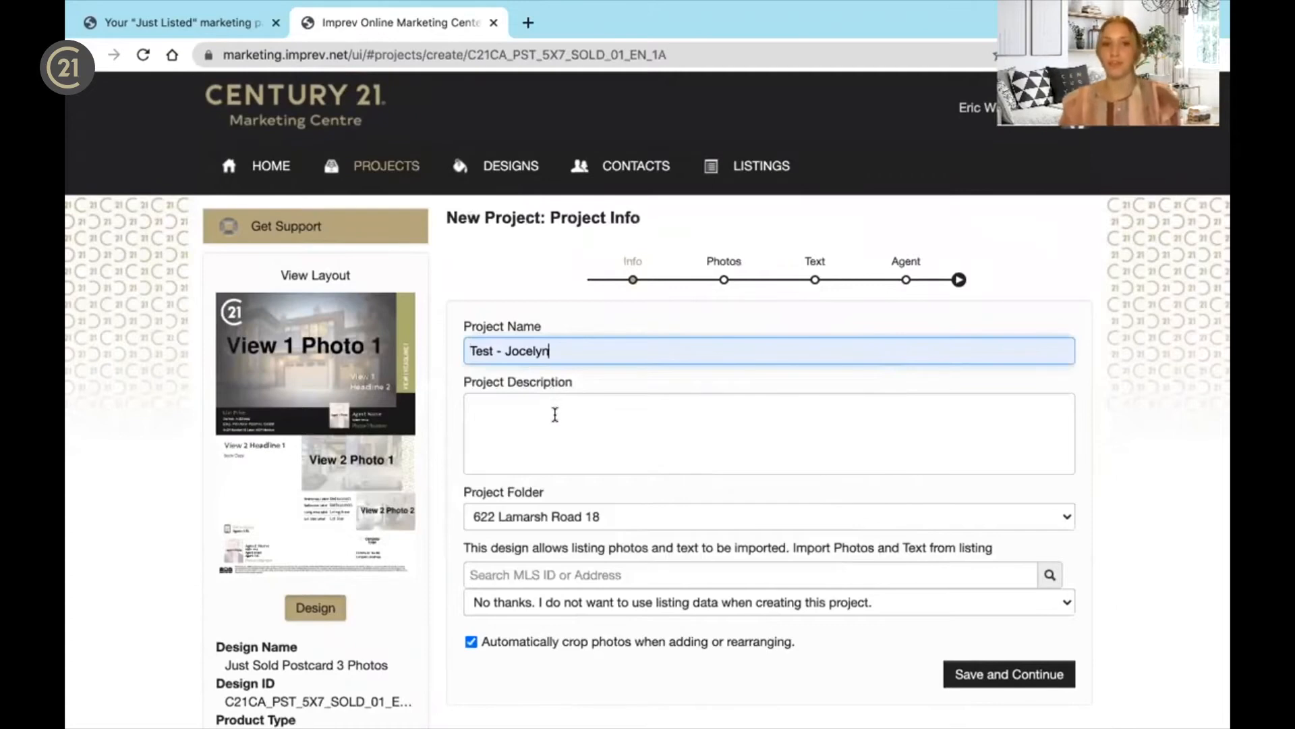
pyautogui.scroll(-3, 705, 422)
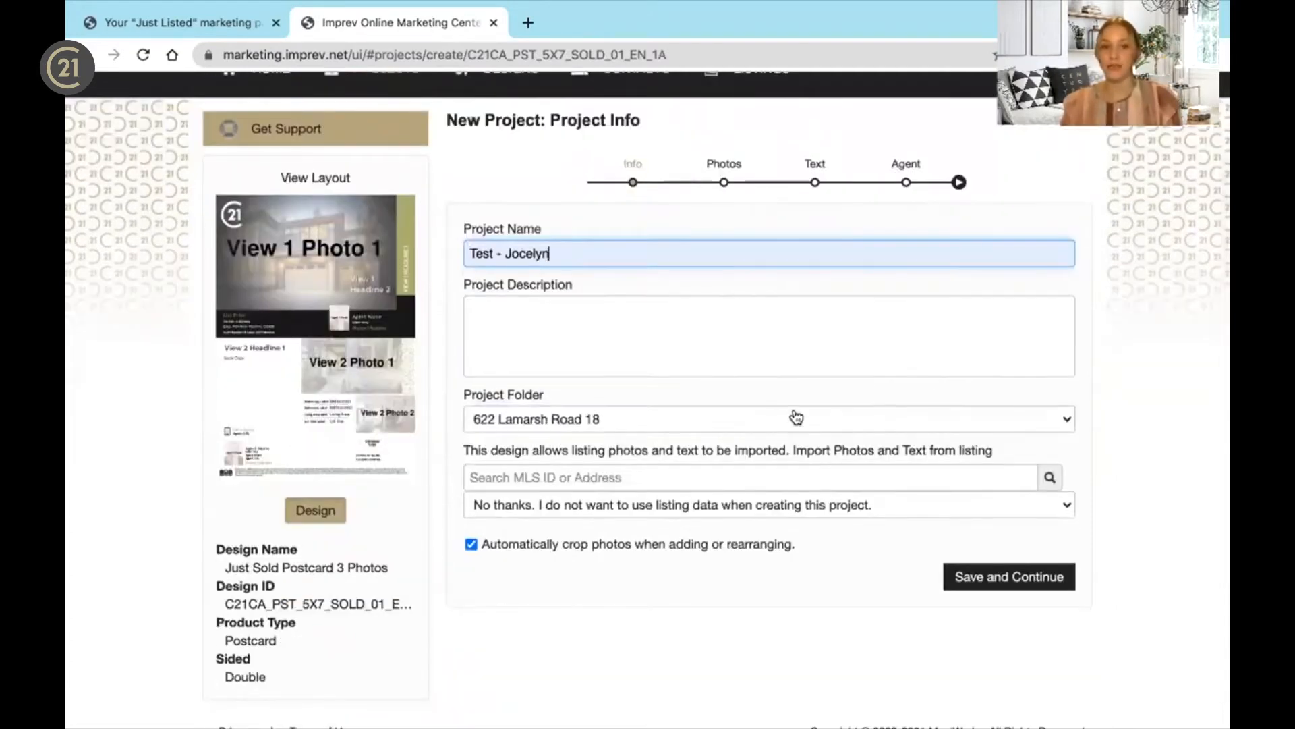
pyautogui.click(1056, 432)
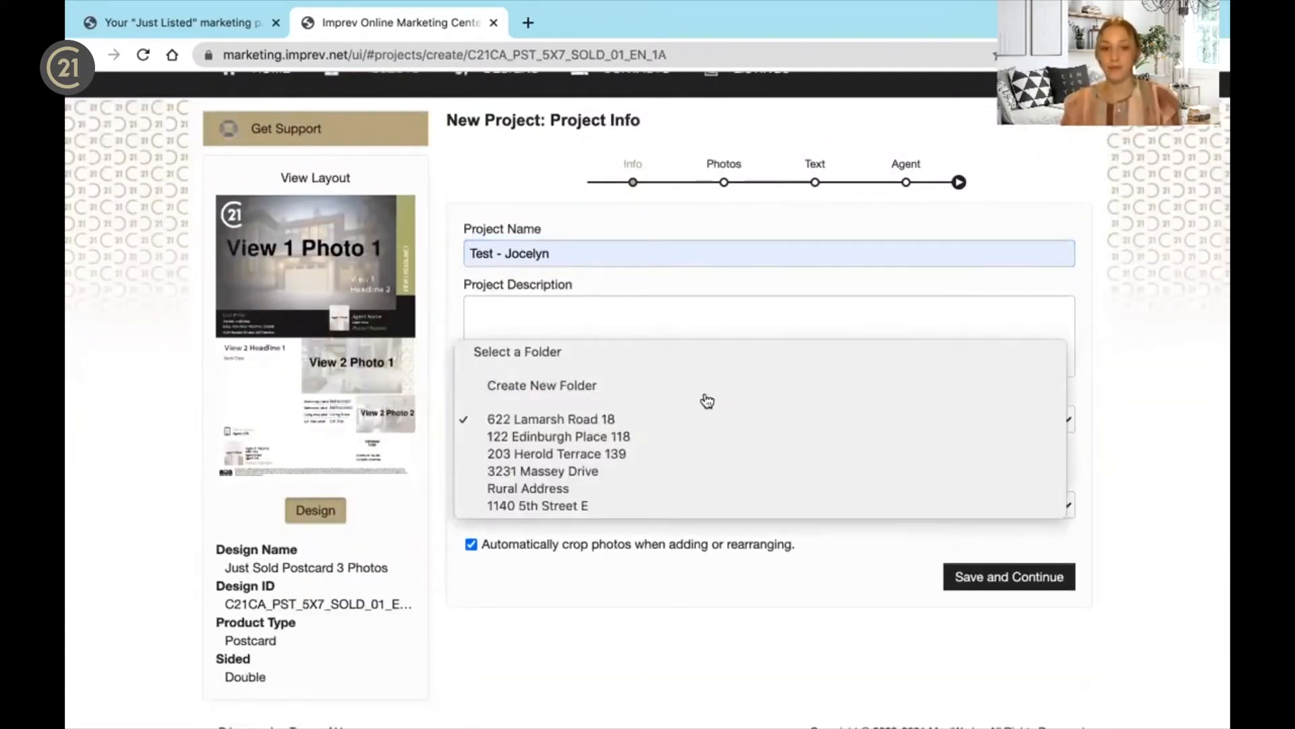
pyautogui.click(636, 385)
pyautogui.click(601, 415)
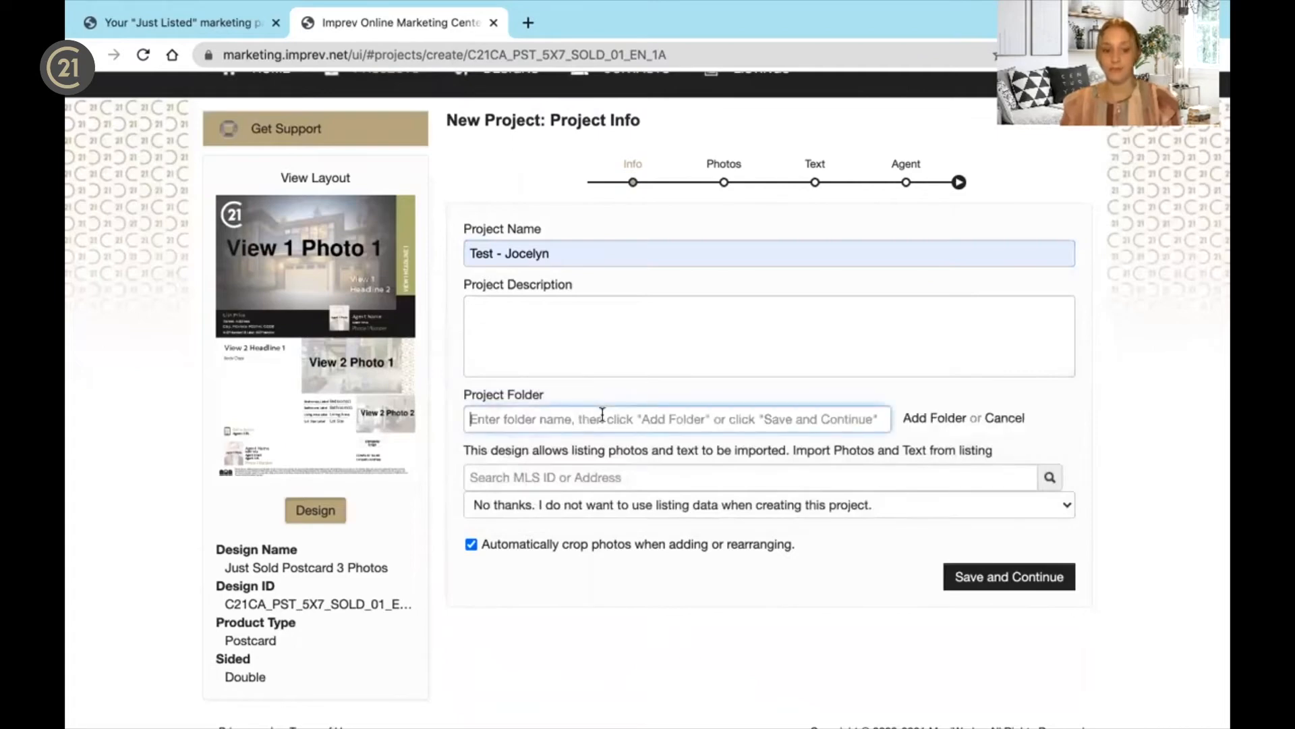
pyautogui.write('Tset')
pyautogui.press('BackSpace')
pyautogui.write('est')
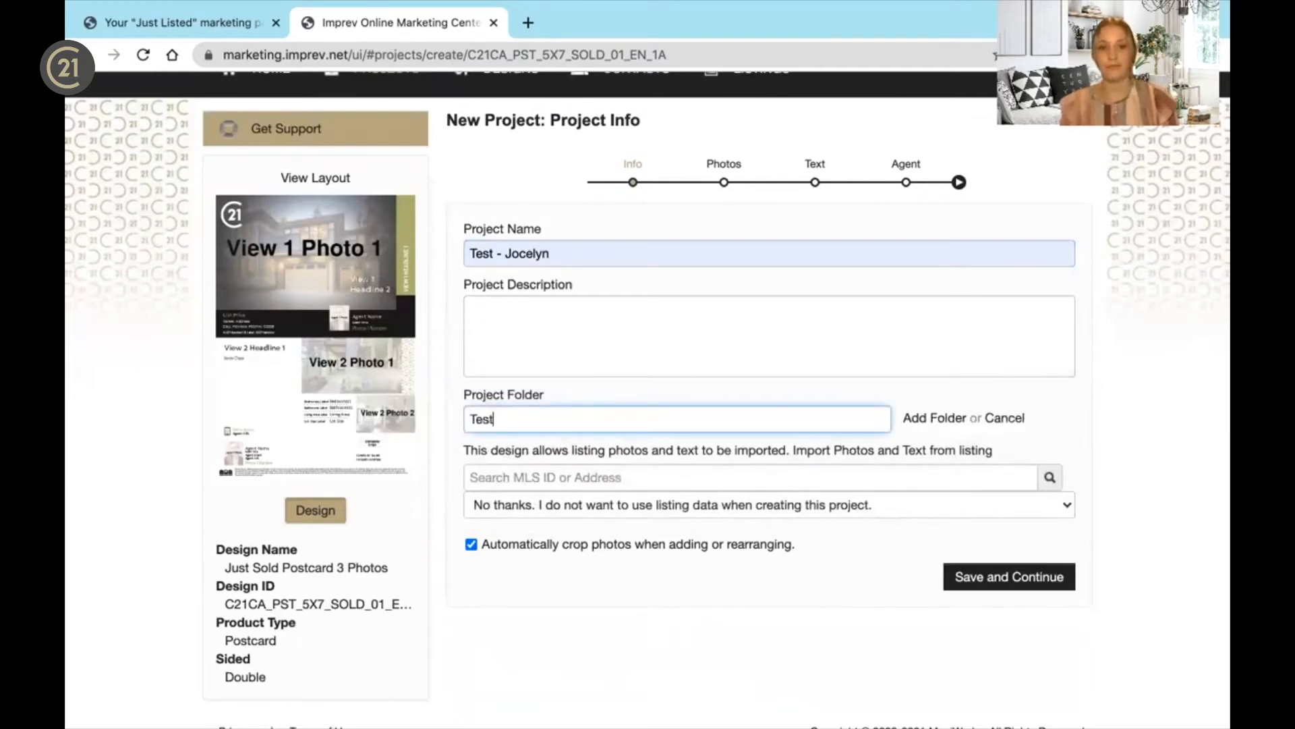
# Step: Choose MLS listing SK831995 as the source of photos and text, and save the project info
pyautogui.click(945, 514)
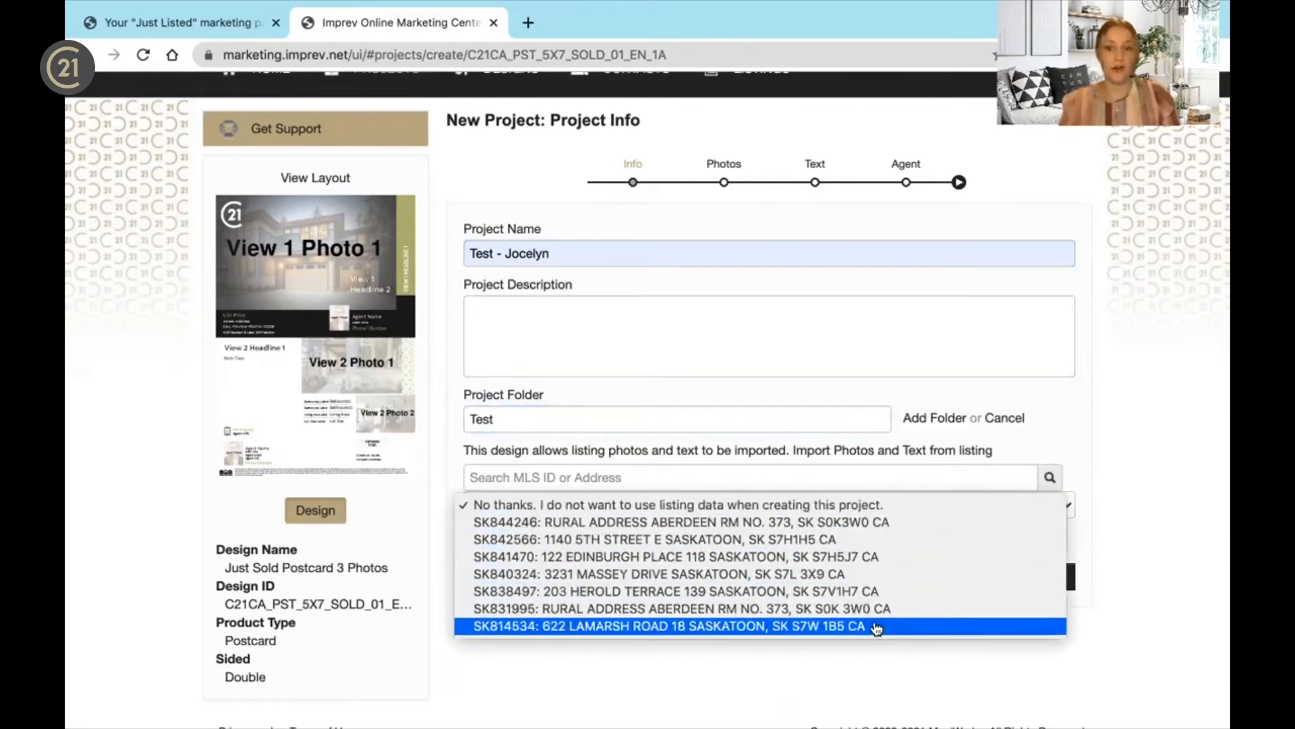
pyautogui.click(729, 479)
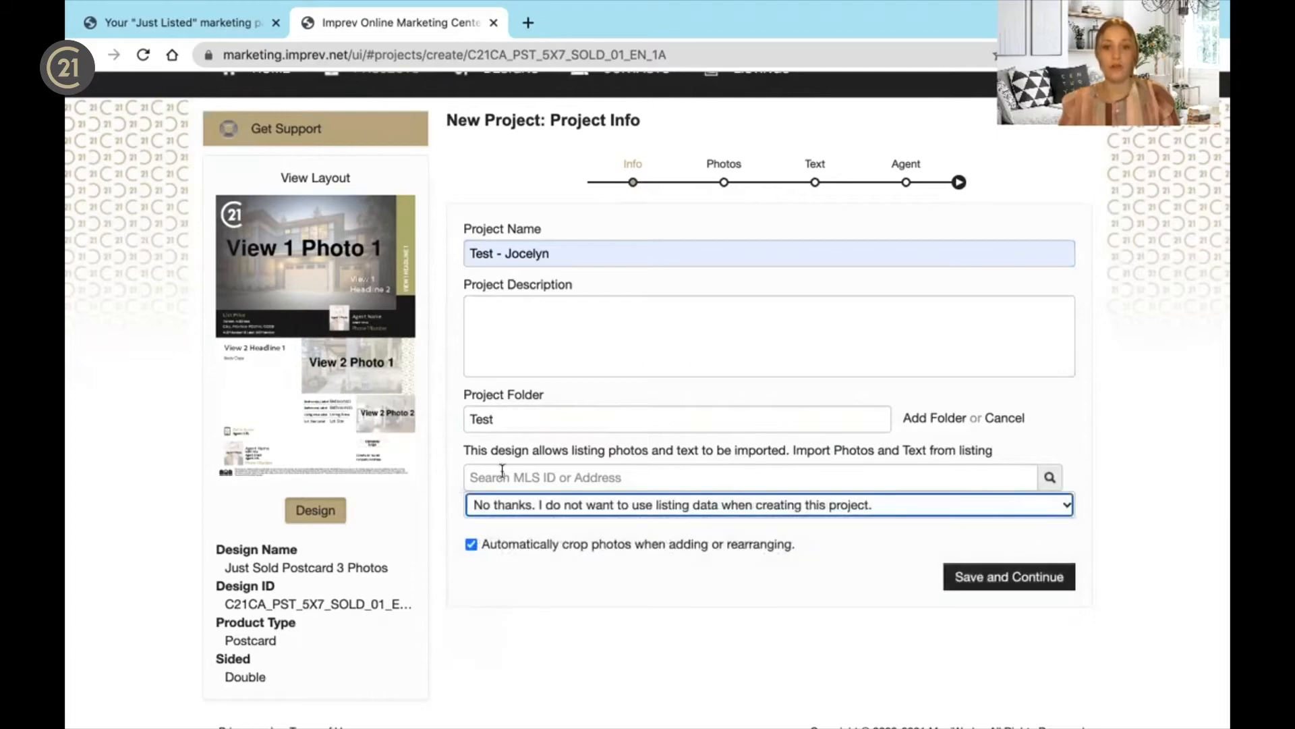
pyautogui.click(504, 471)
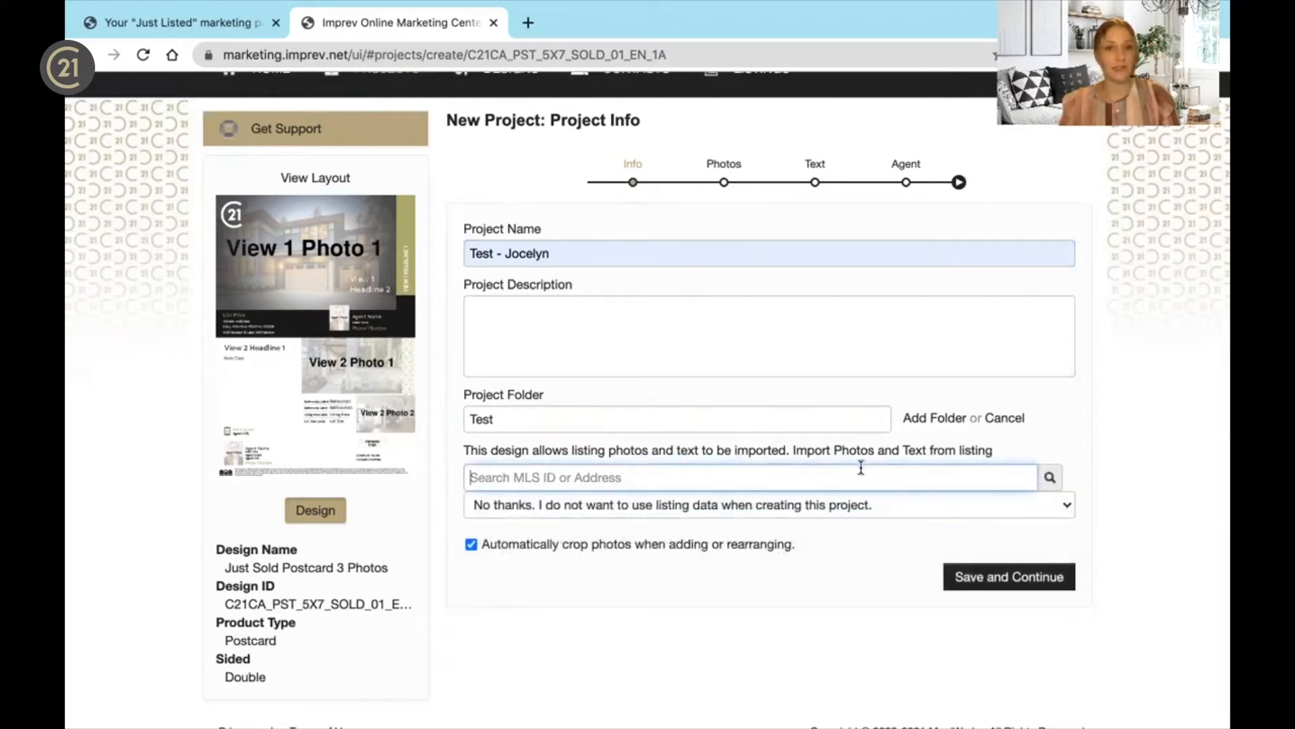
pyautogui.click(845, 513)
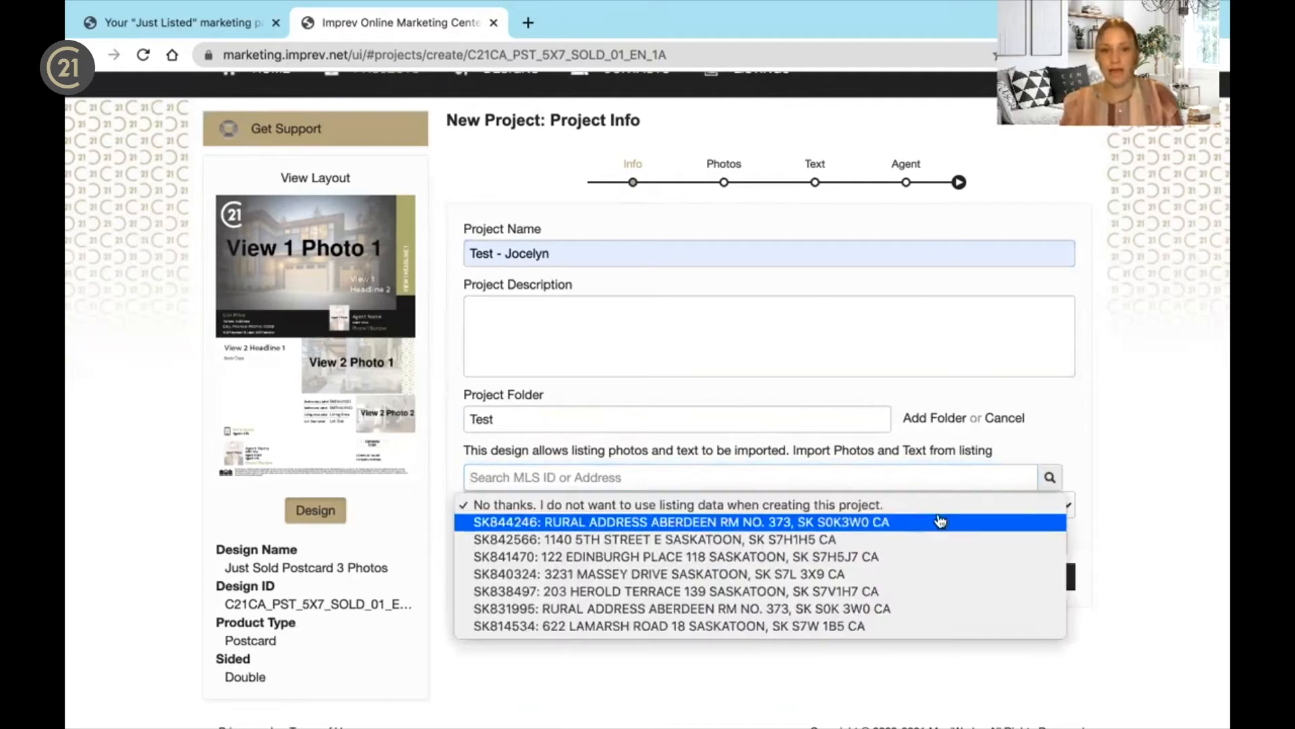
pyautogui.click(904, 610)
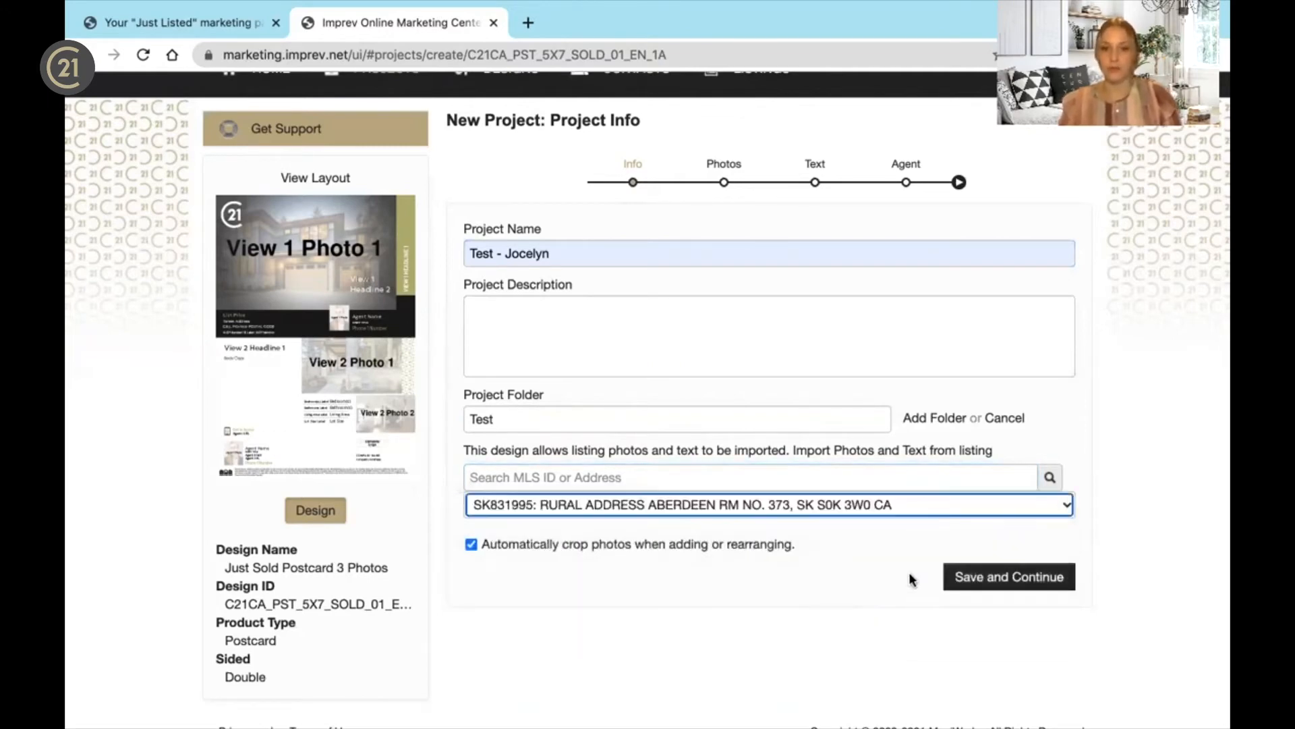
pyautogui.click(984, 580)
# Step: Check the available sources for replacing a photo without choosing one, and save the photos to continue to the text
pyautogui.click(850, 535)
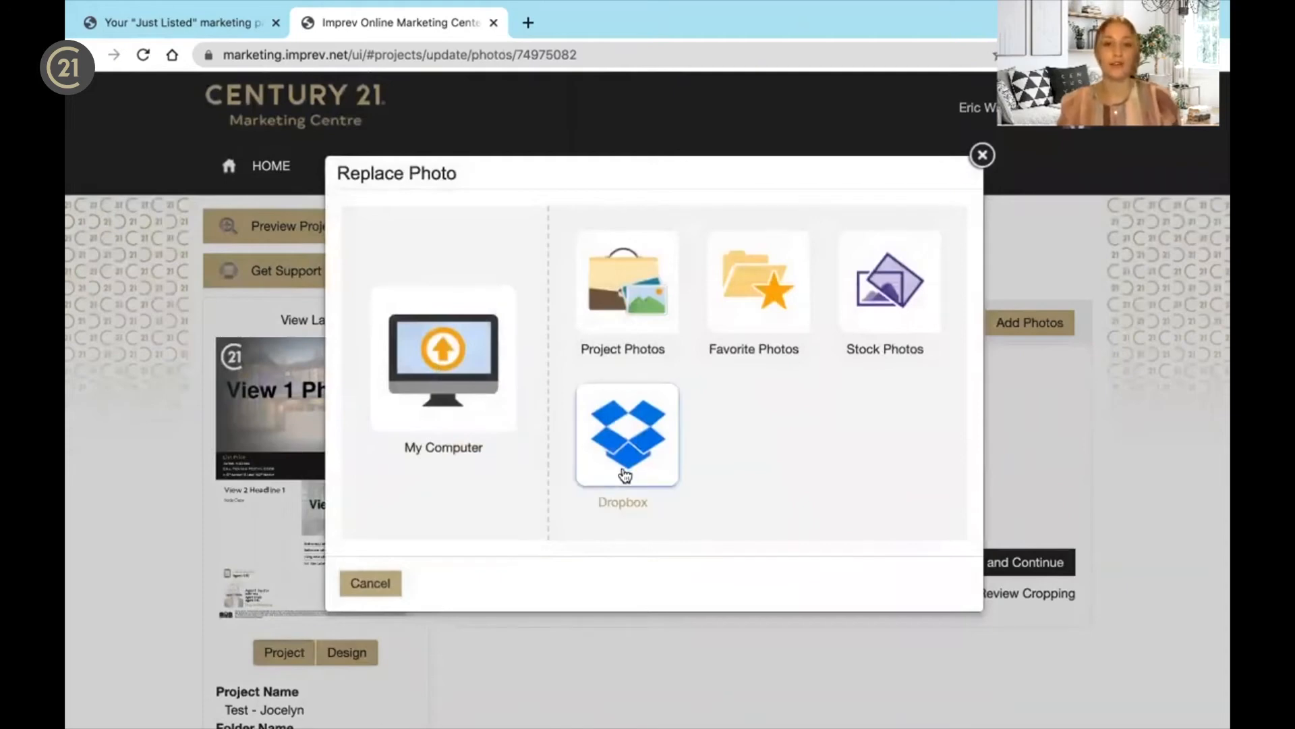
pyautogui.click(982, 154)
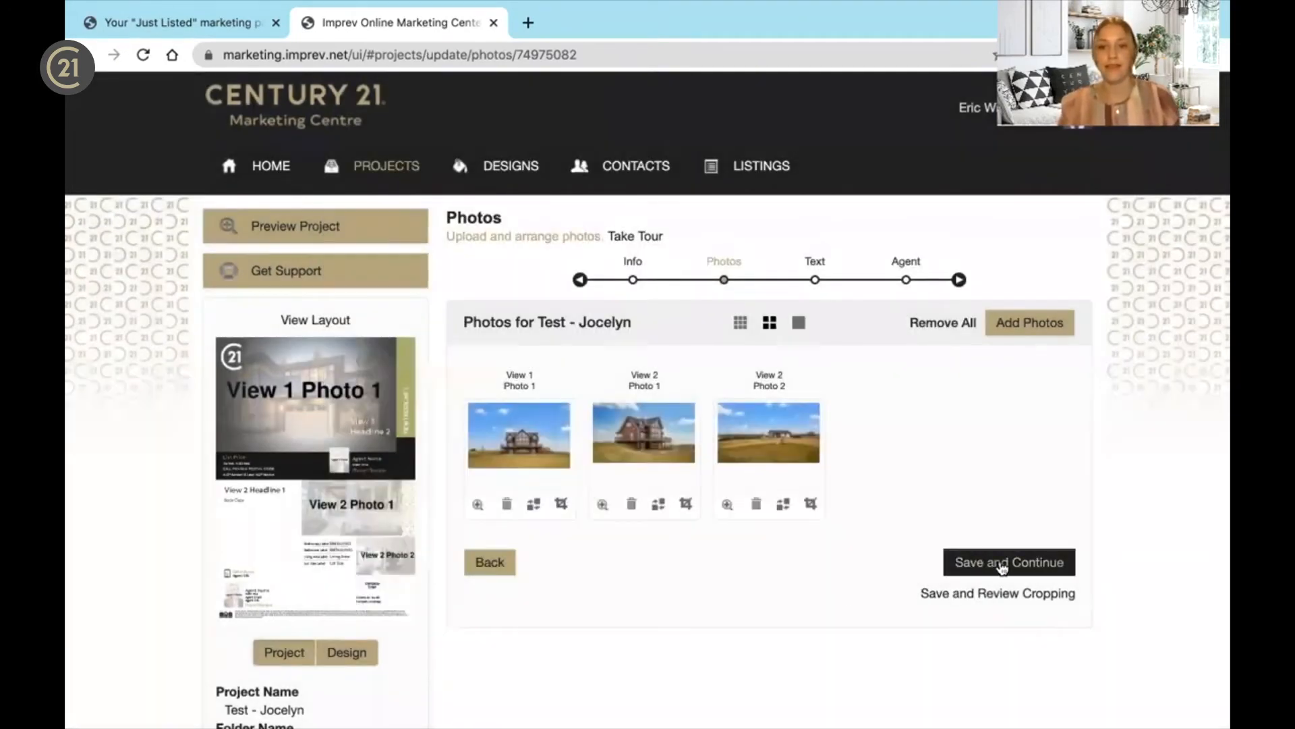
pyautogui.click(1003, 567)
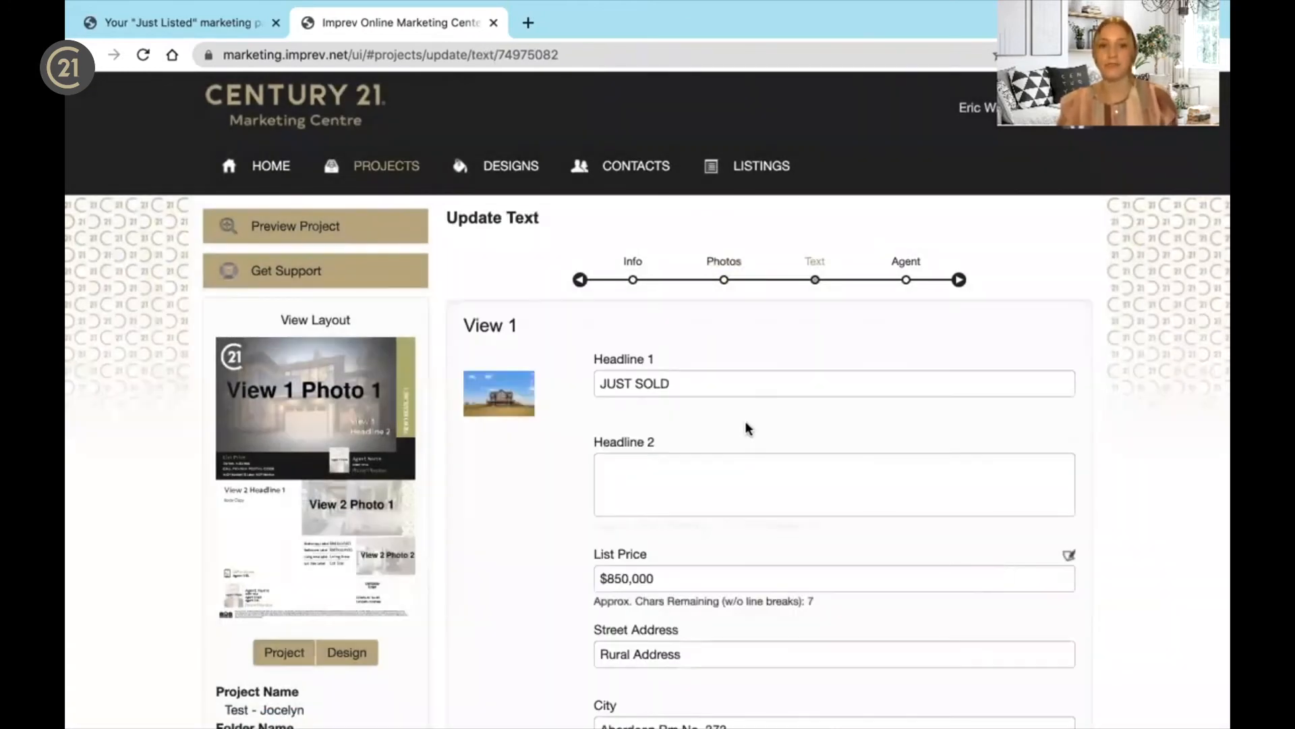
# Step: Review the imported text fields for View 1, including the headline and address, and the Body Copy of View 2
pyautogui.click(696, 378)
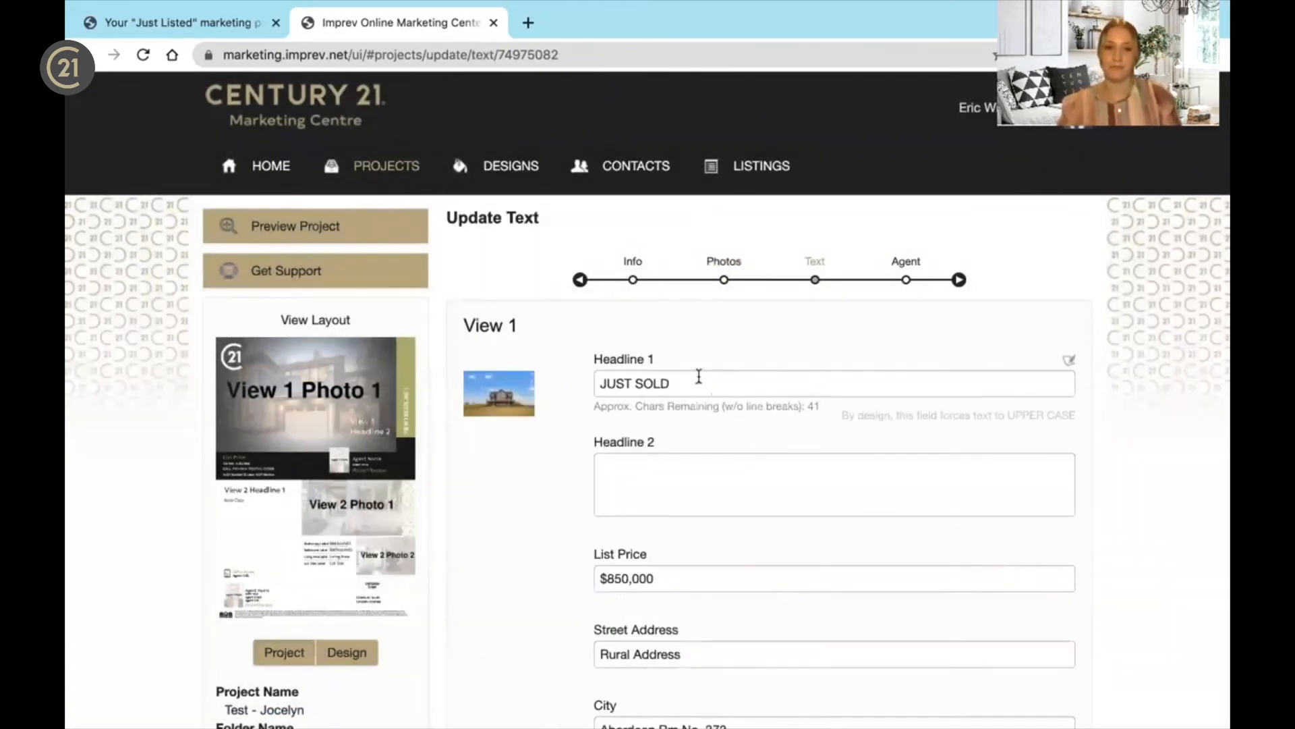
pyautogui.click(693, 381)
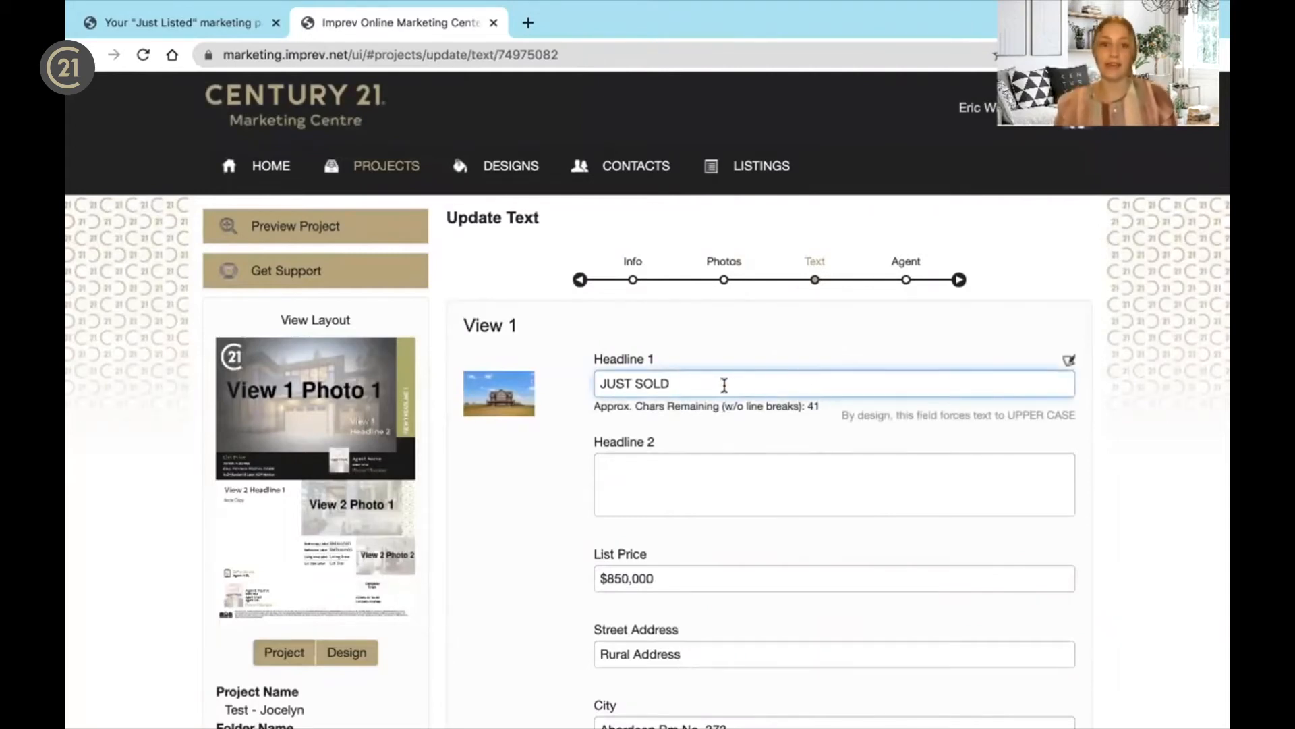
pyautogui.moveTo(713, 381); pyautogui.dragTo(635, 383)
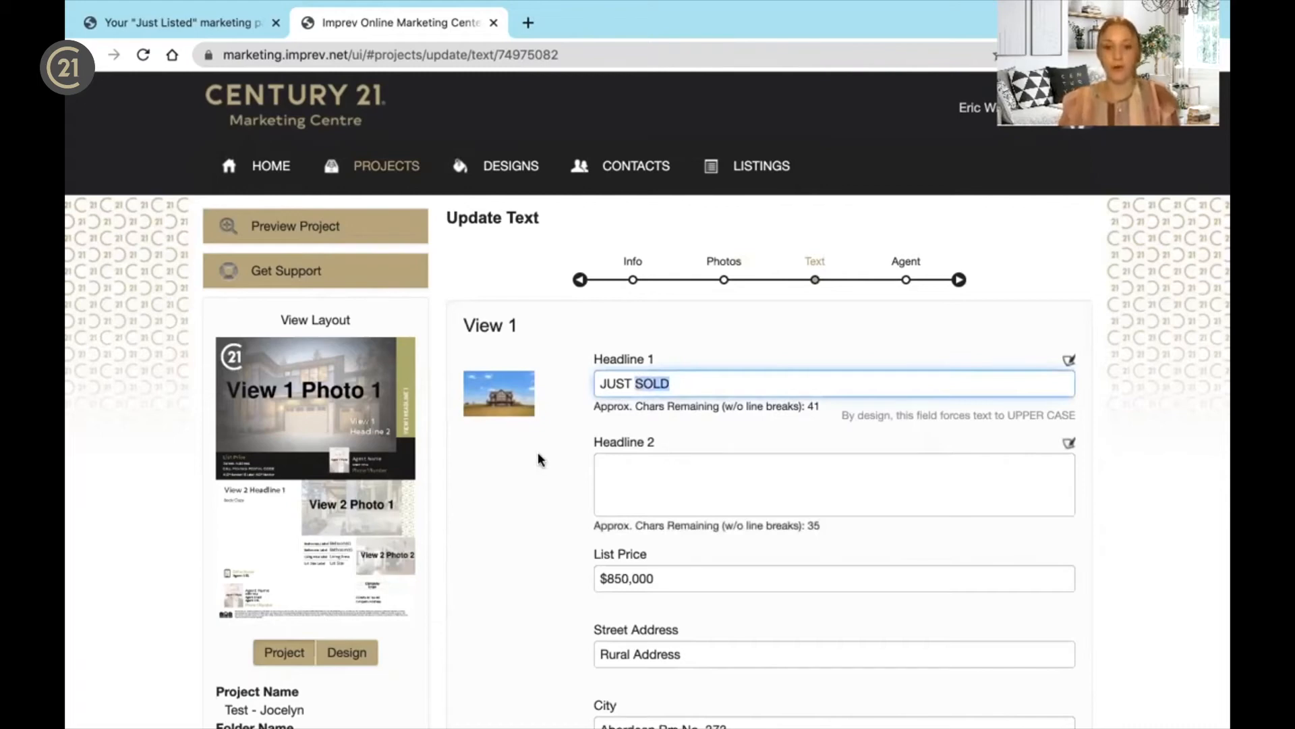
pyautogui.scroll(-3, 538, 456)
pyautogui.click(790, 516)
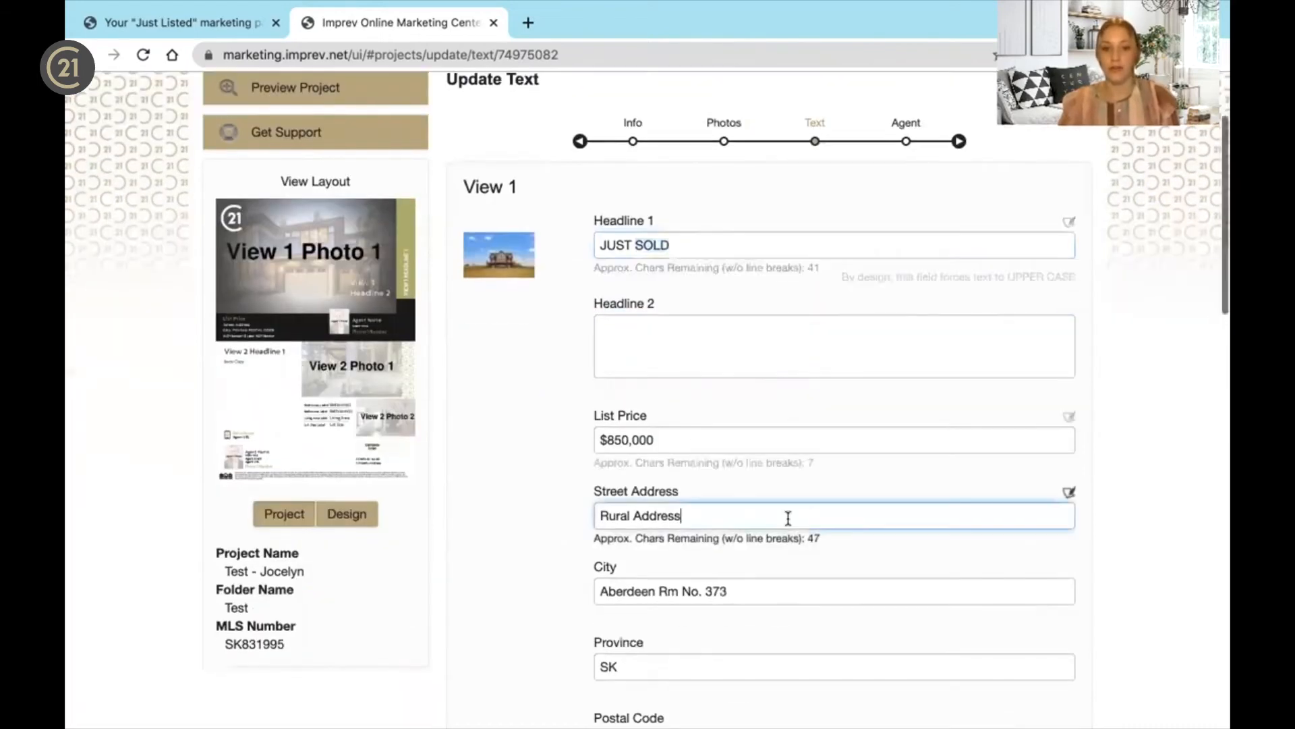
pyautogui.scroll(-4, 786, 516)
pyautogui.scroll(-4, 789, 540)
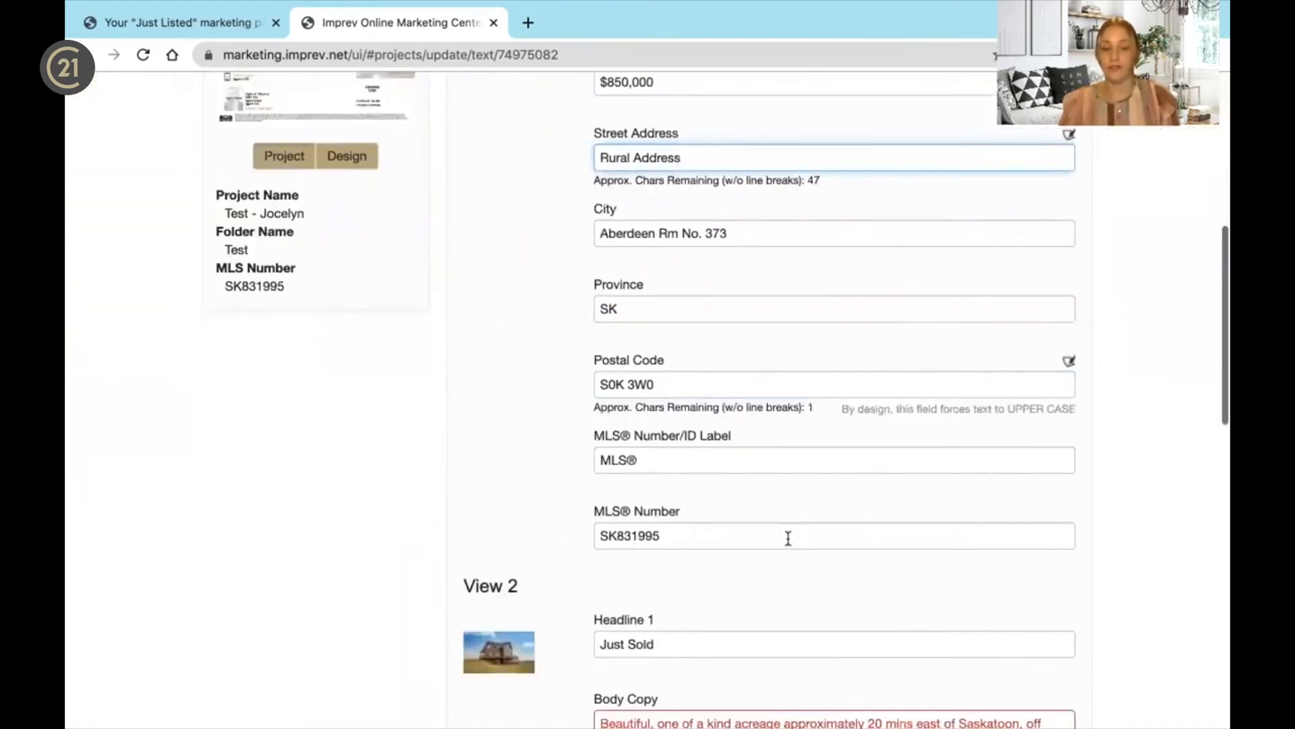
pyautogui.scroll(-4, 787, 543)
pyautogui.scroll(-5, 616, 521)
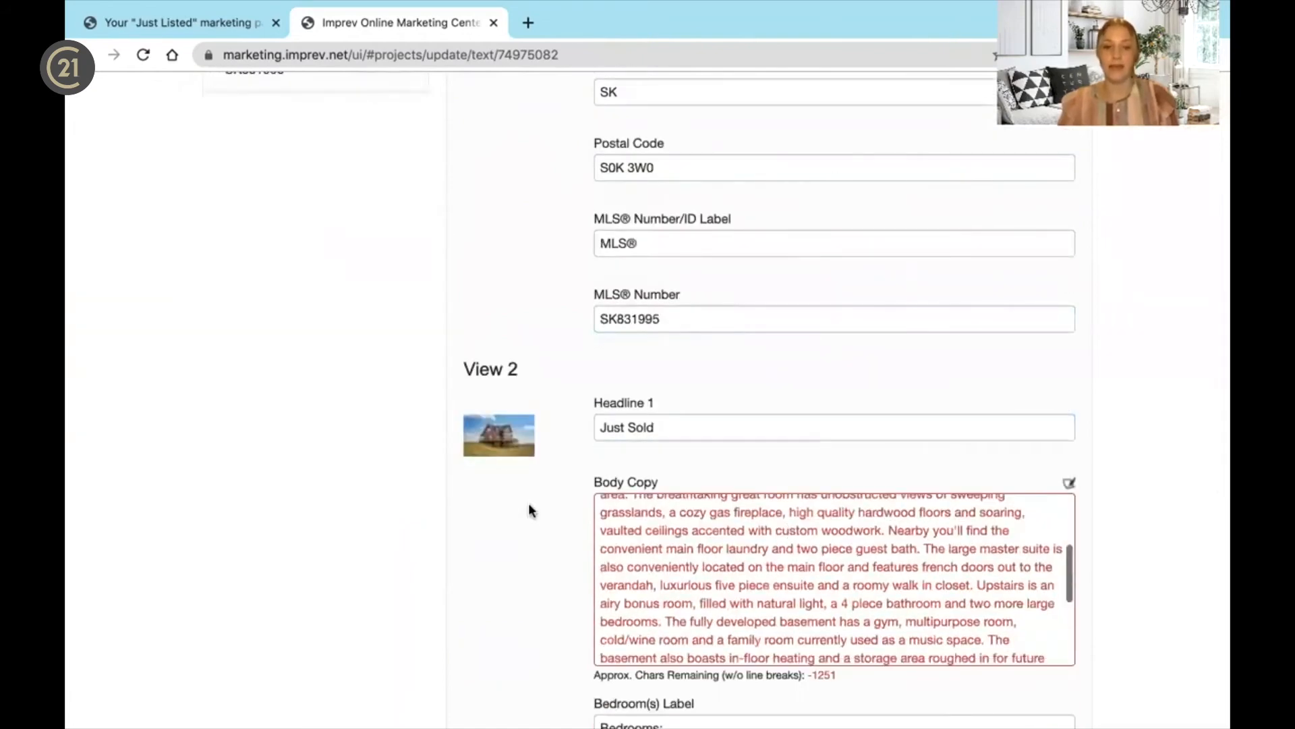
pyautogui.scroll(-2, 830, 500)
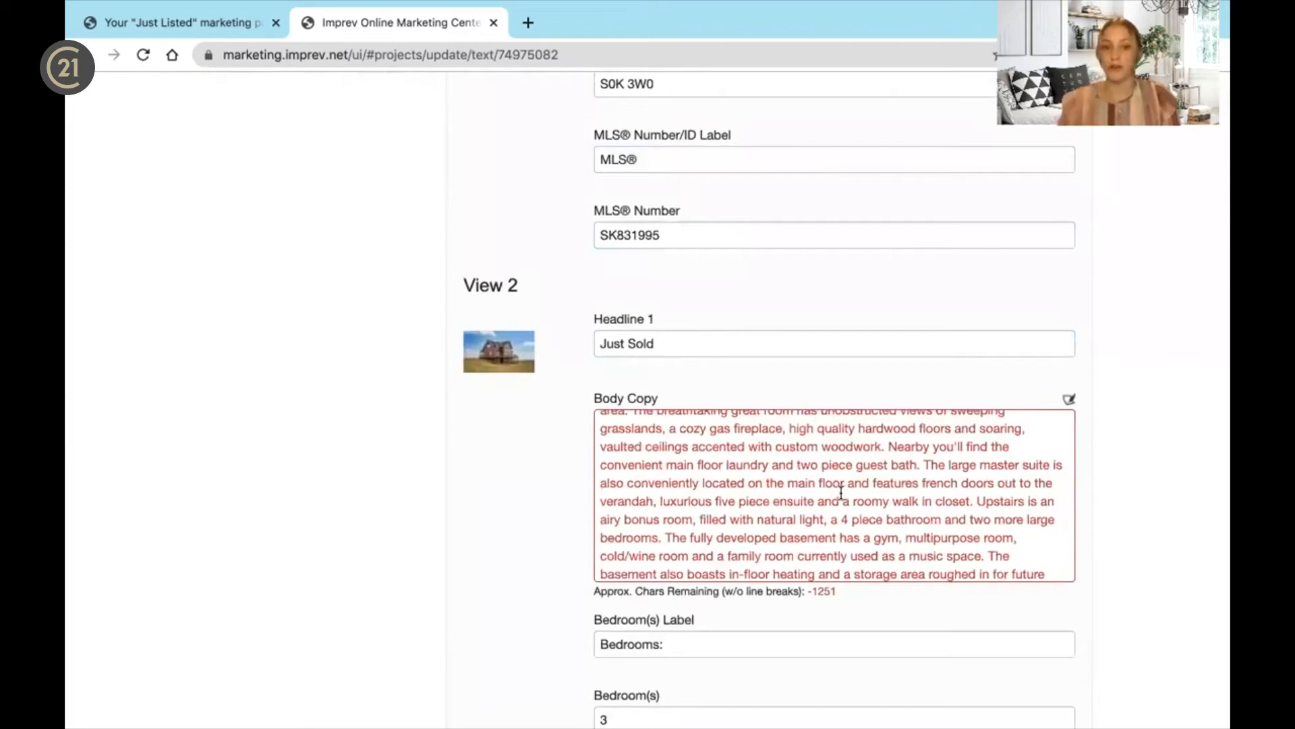
pyautogui.scroll(-6, 917, 510)
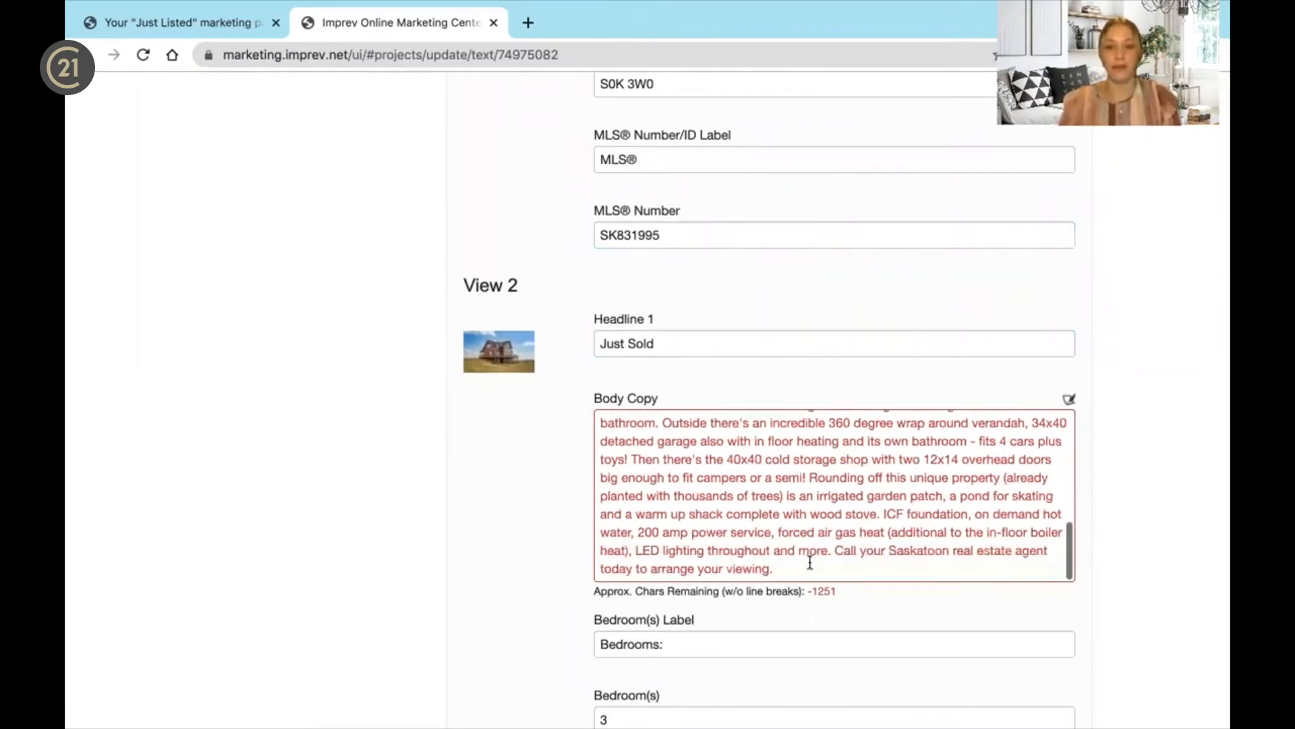
# Step: Shorten the Body Copy of View 2 by deleting everything after the sentence ending in "complete with formal dining area."
pyautogui.moveTo(805, 565); pyautogui.dragTo(631, 456)
pyautogui.press('BackSpace')
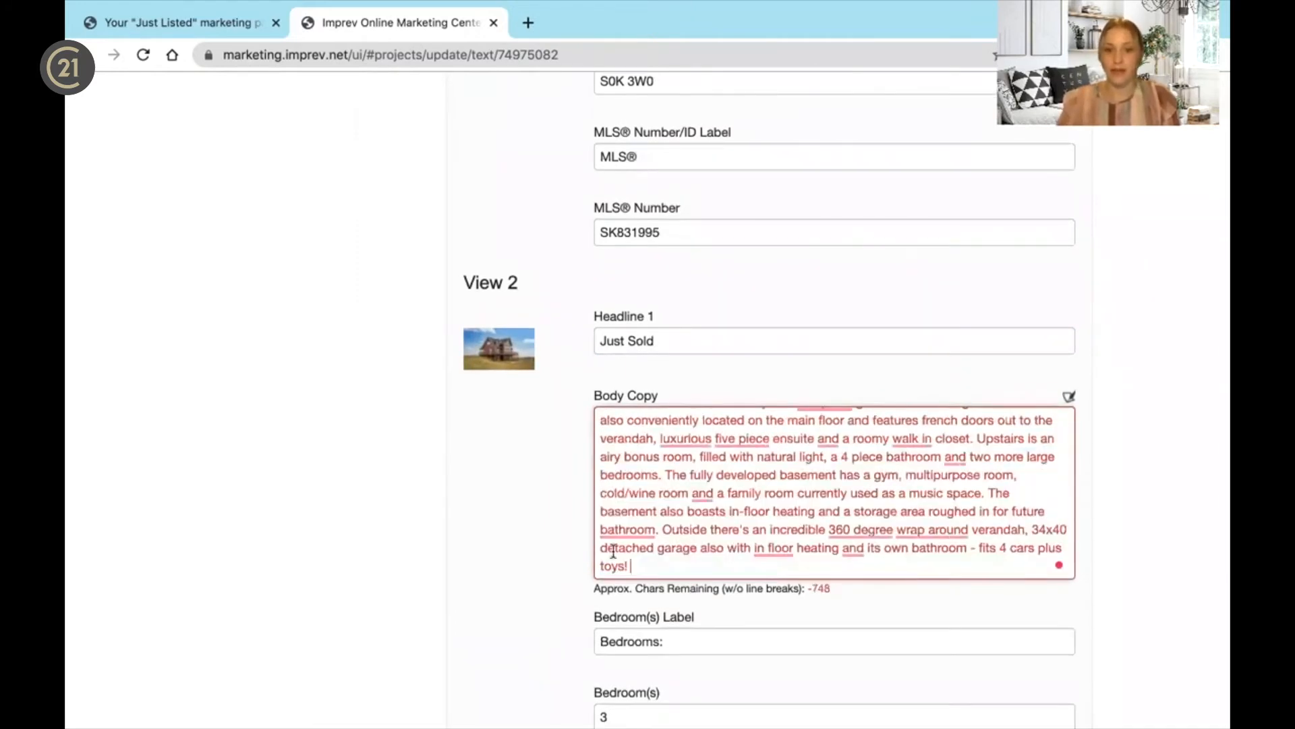
pyautogui.moveTo(630, 566); pyautogui.dragTo(667, 481)
pyautogui.press('BackSpace')
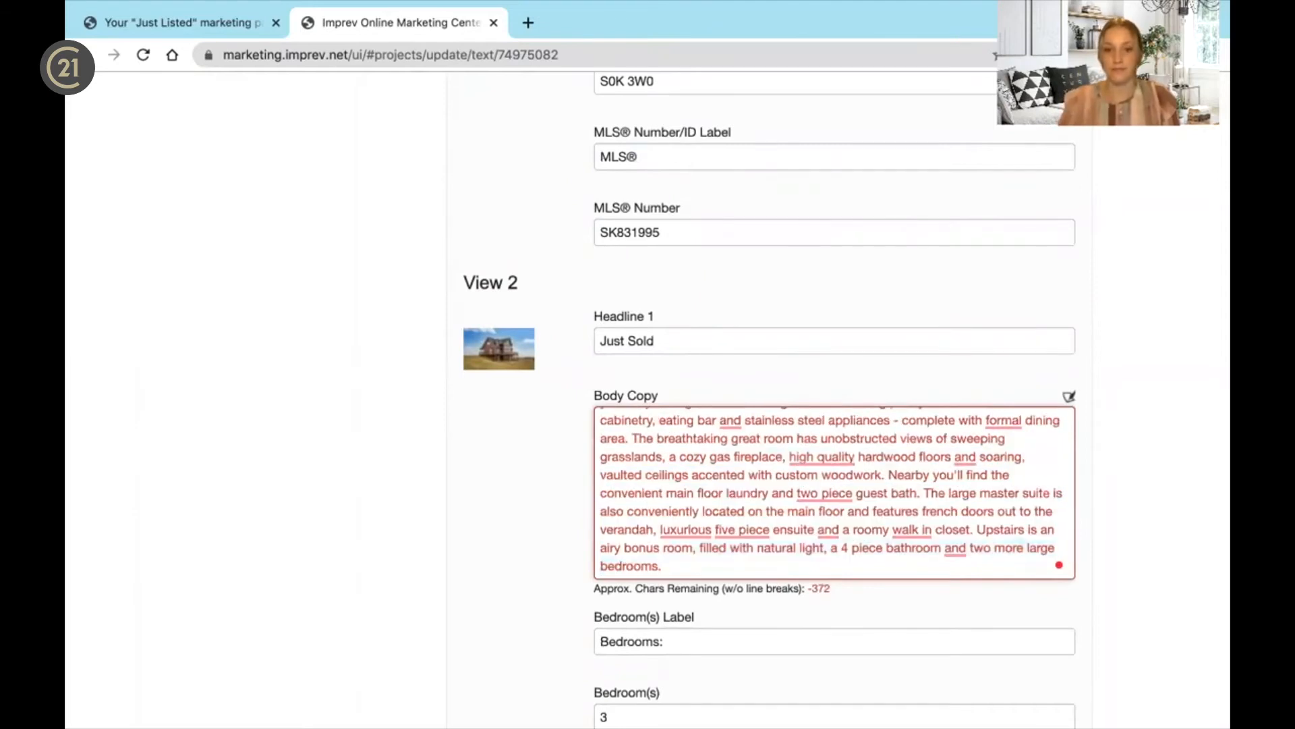
pyautogui.moveTo(663, 565); pyautogui.dragTo(929, 493)
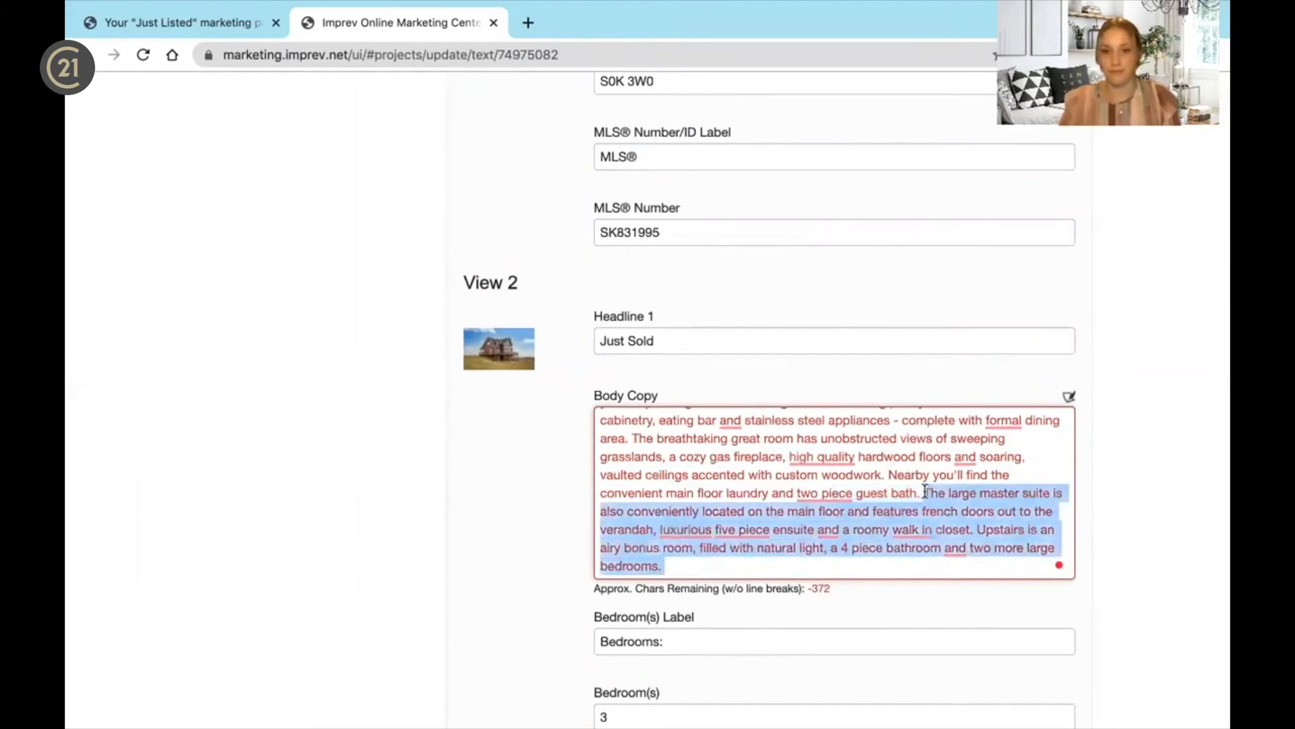
pyautogui.press('BackSpace')
pyautogui.moveTo(934, 561); pyautogui.dragTo(634, 509)
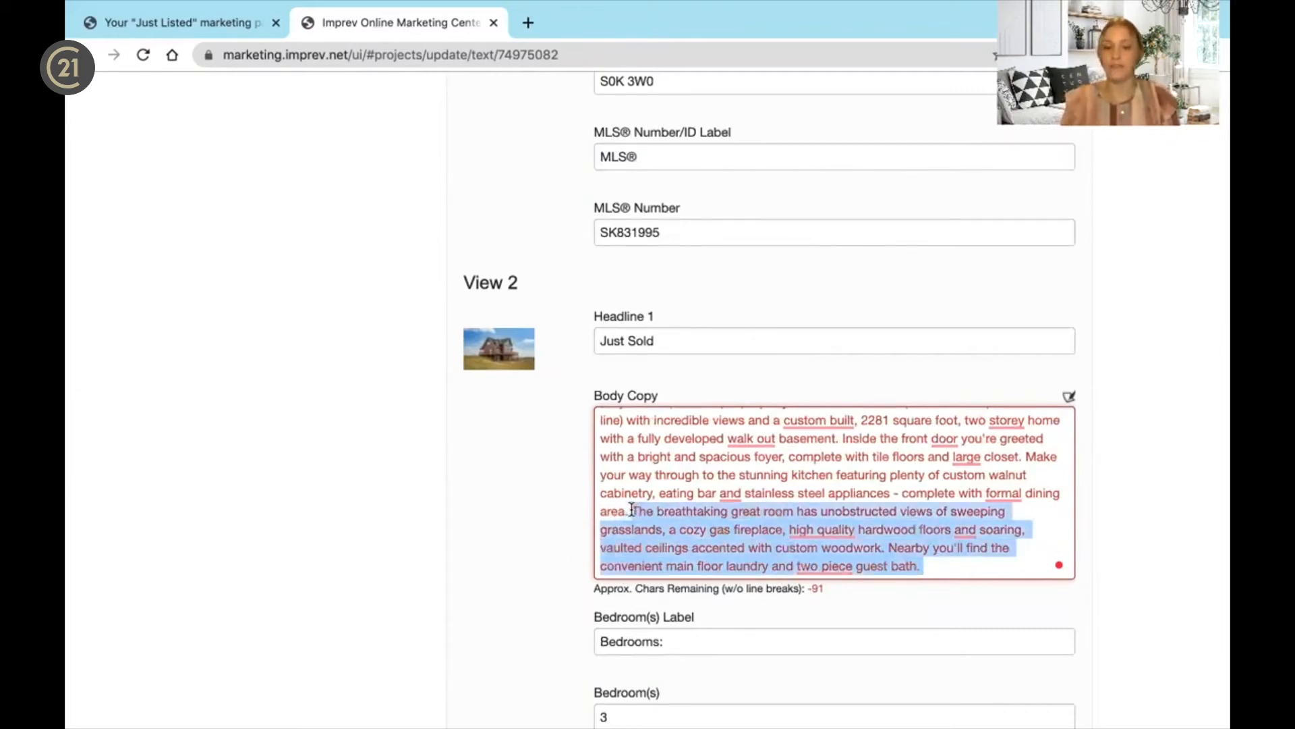
pyautogui.press('BackSpace')
pyautogui.scroll(2, 695, 526)
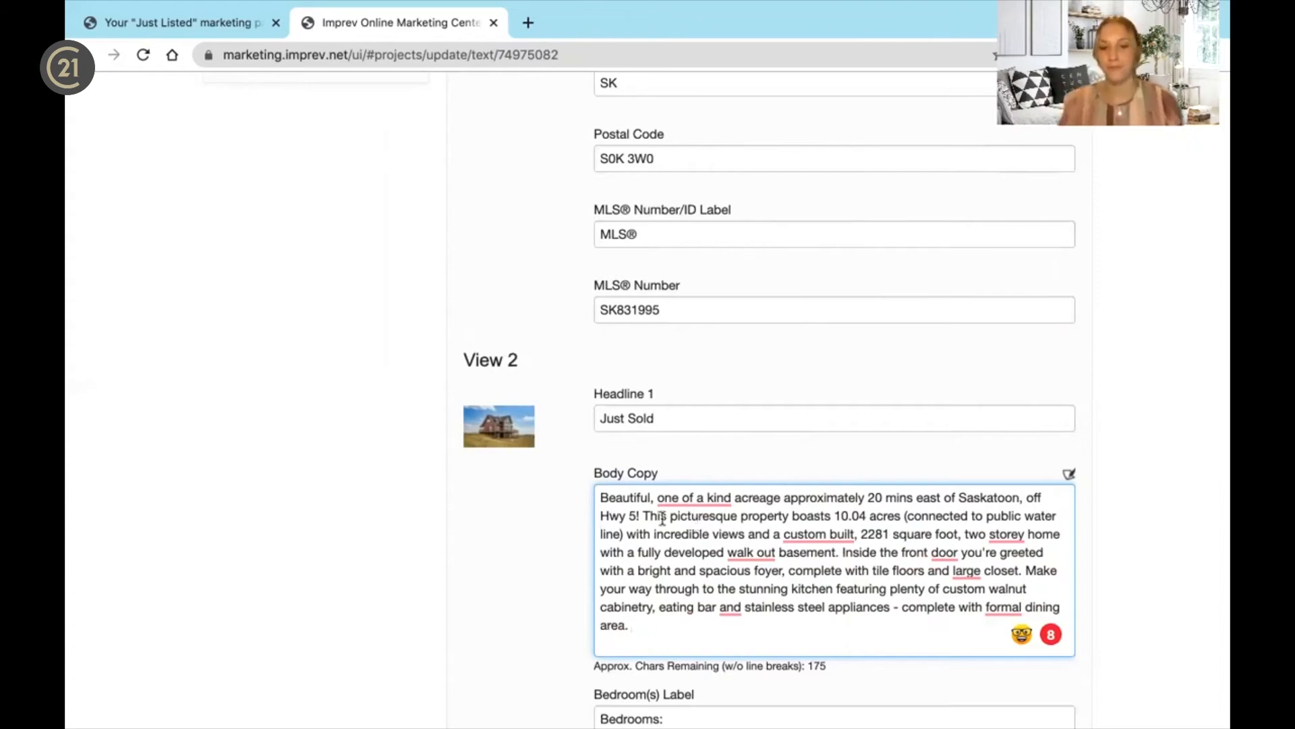
pyautogui.scroll(-2, 664, 523)
# Step: Open the Phrase Assistant for Headline 2 of View 1 and filter to Stock Phrases, Only Headline Phrases, keyword Charming, fitting the current field
pyautogui.scroll(4, 661, 523)
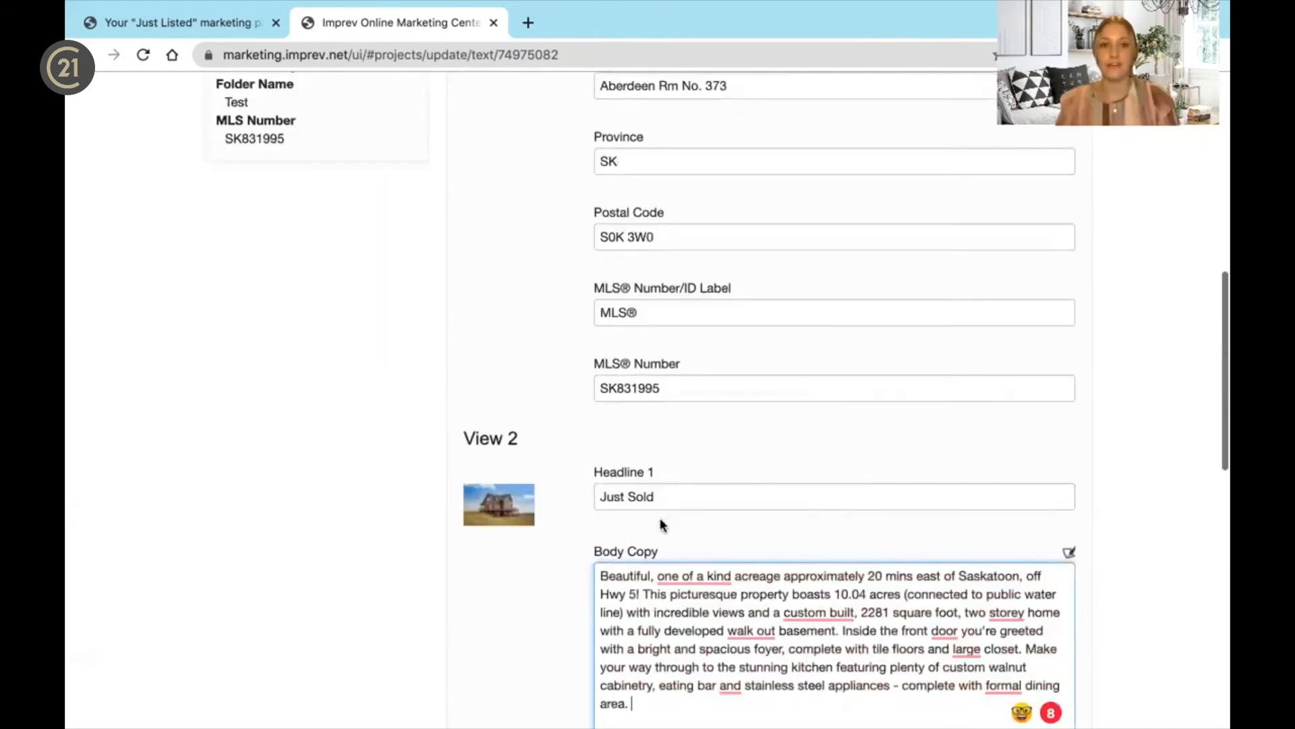
pyautogui.scroll(12, 662, 525)
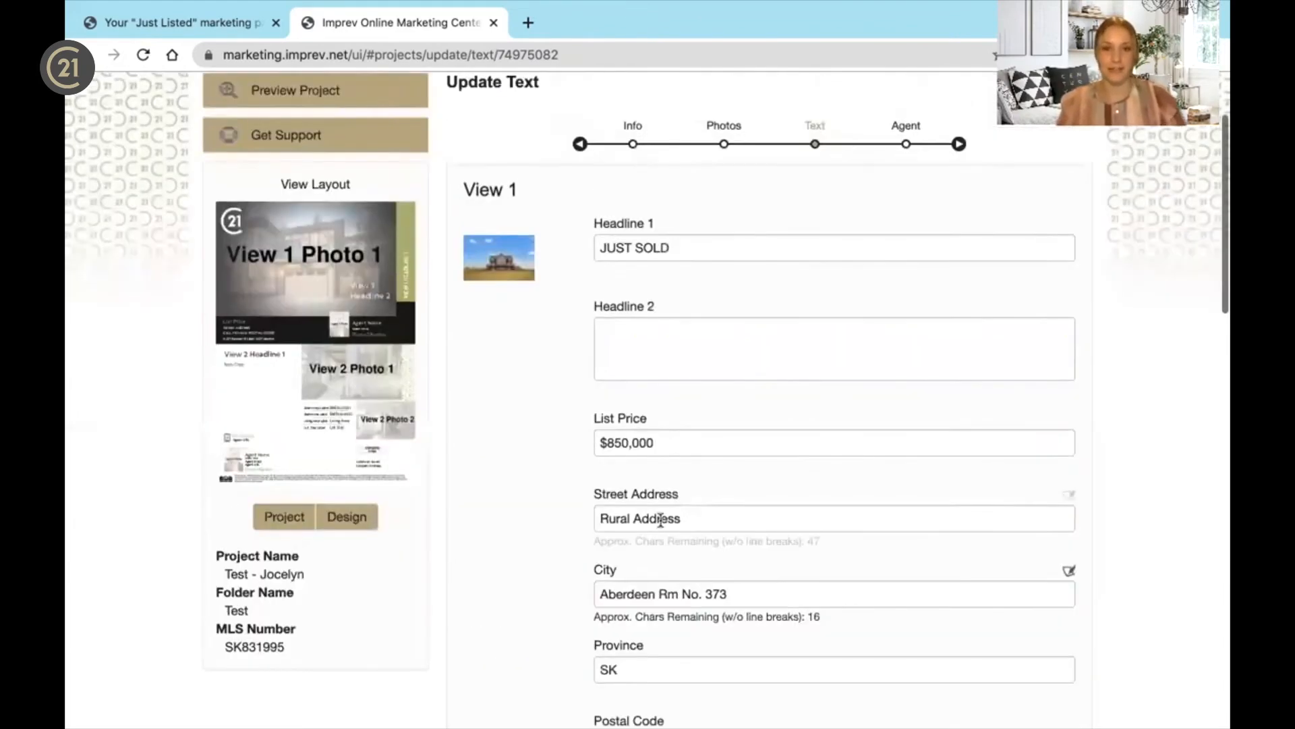
pyautogui.click(734, 354)
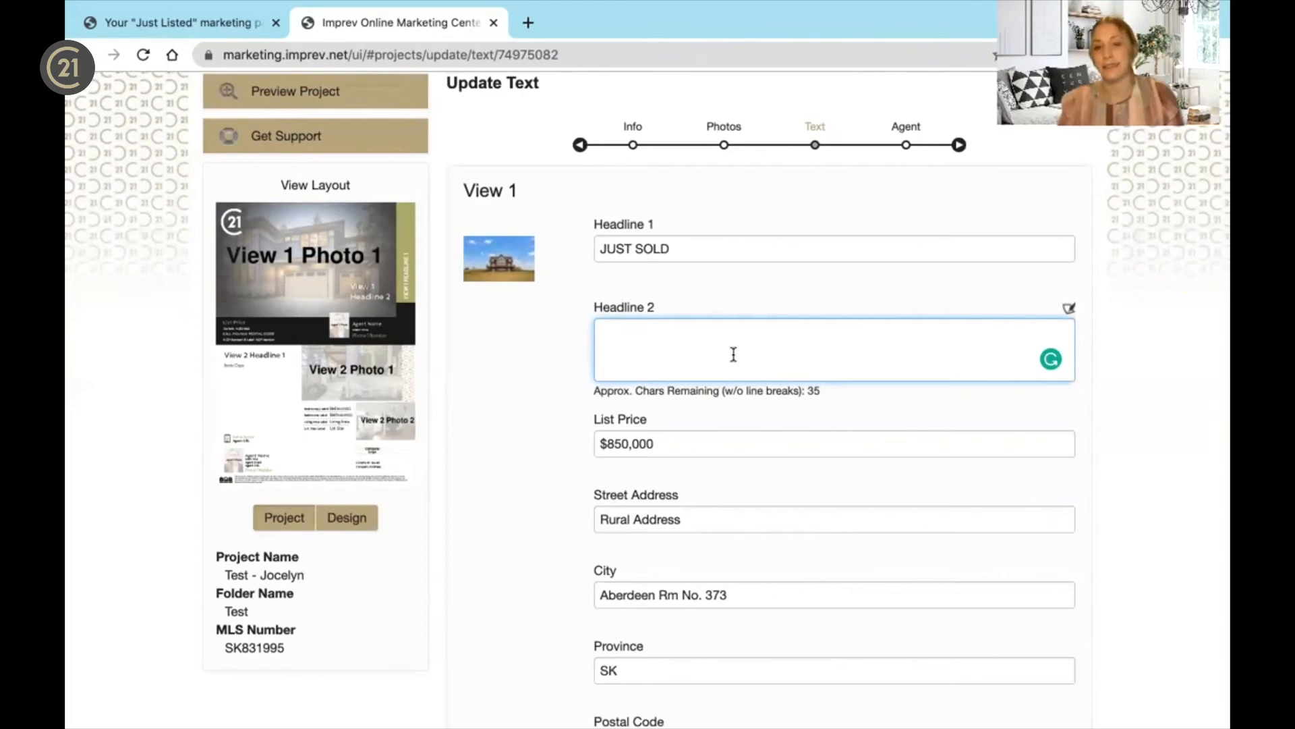
pyautogui.click(1071, 311)
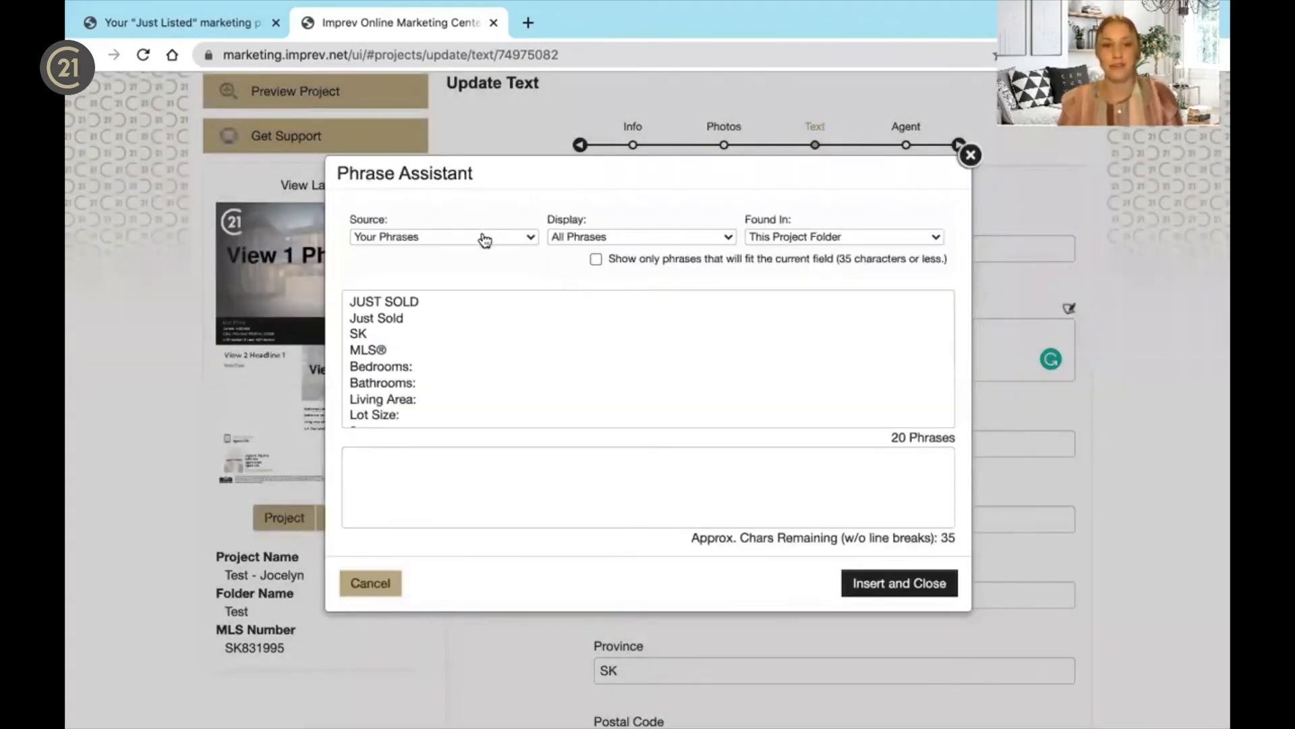
pyautogui.click(485, 237)
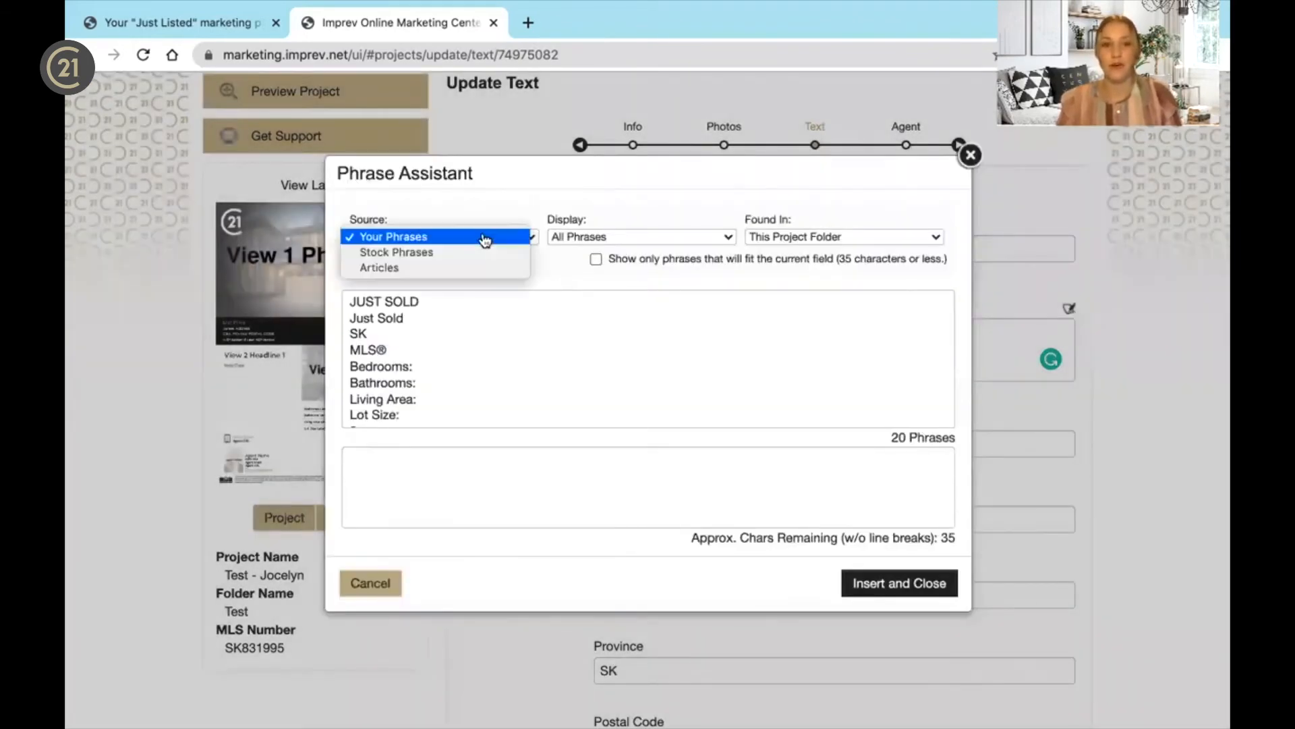
pyautogui.click(485, 253)
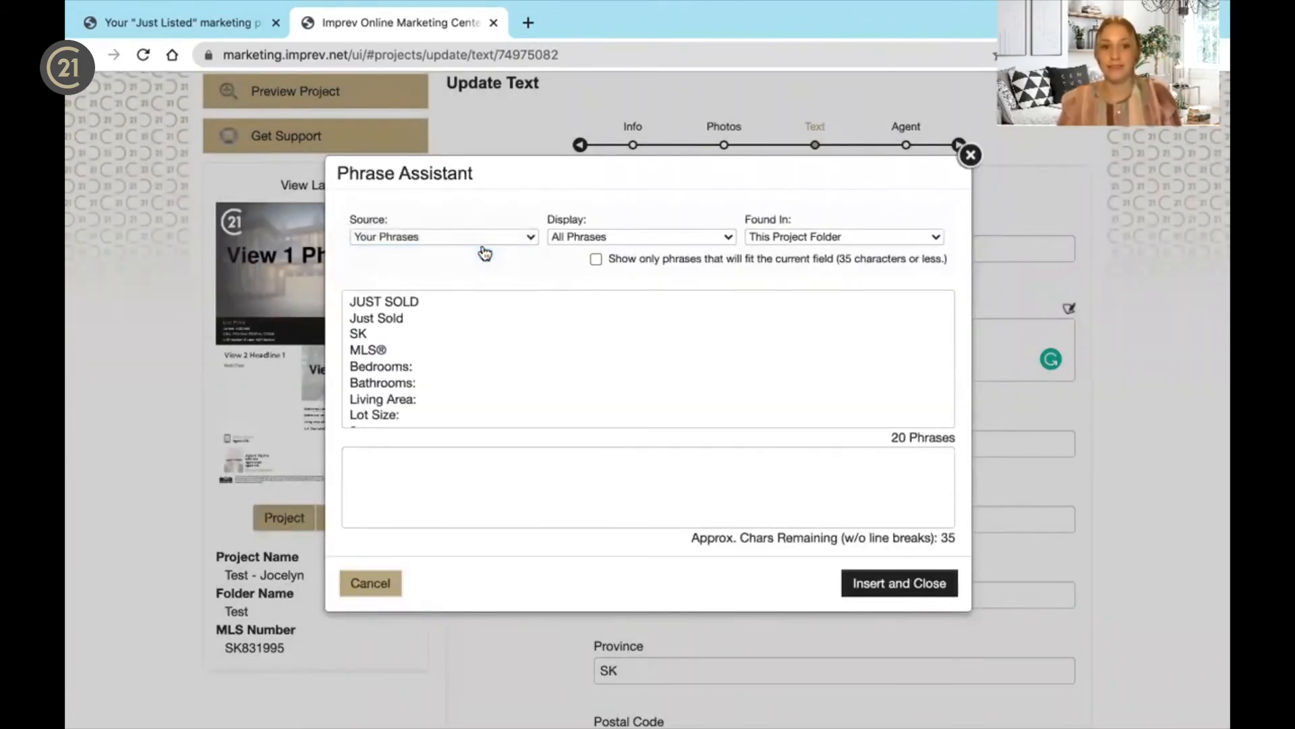
pyautogui.click(632, 241)
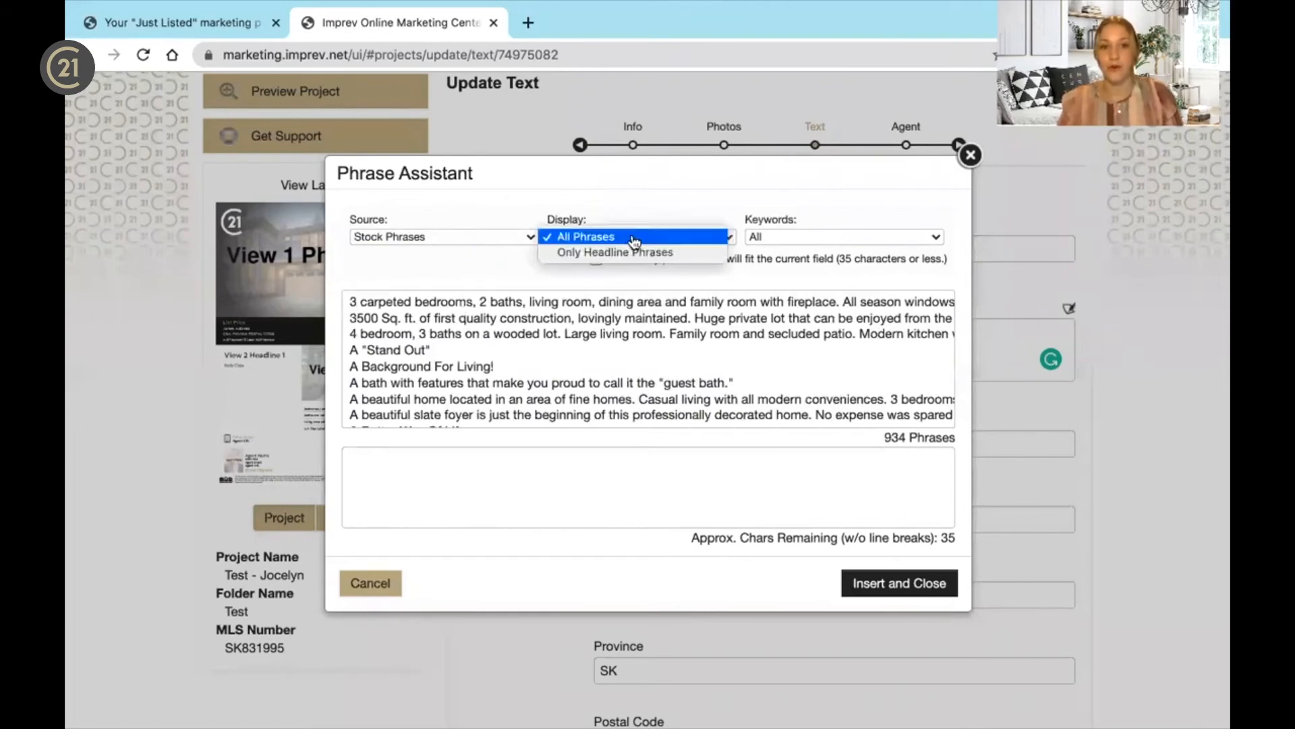
pyautogui.click(695, 254)
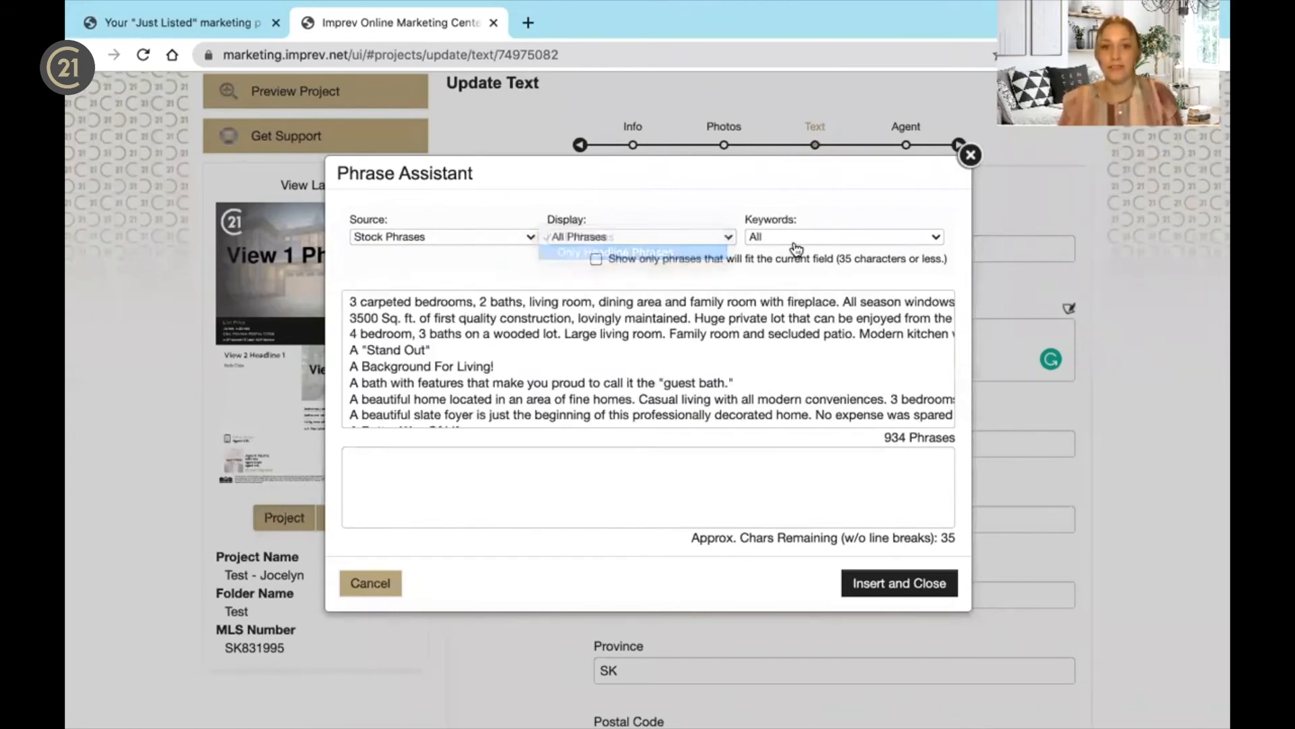
pyautogui.click(815, 237)
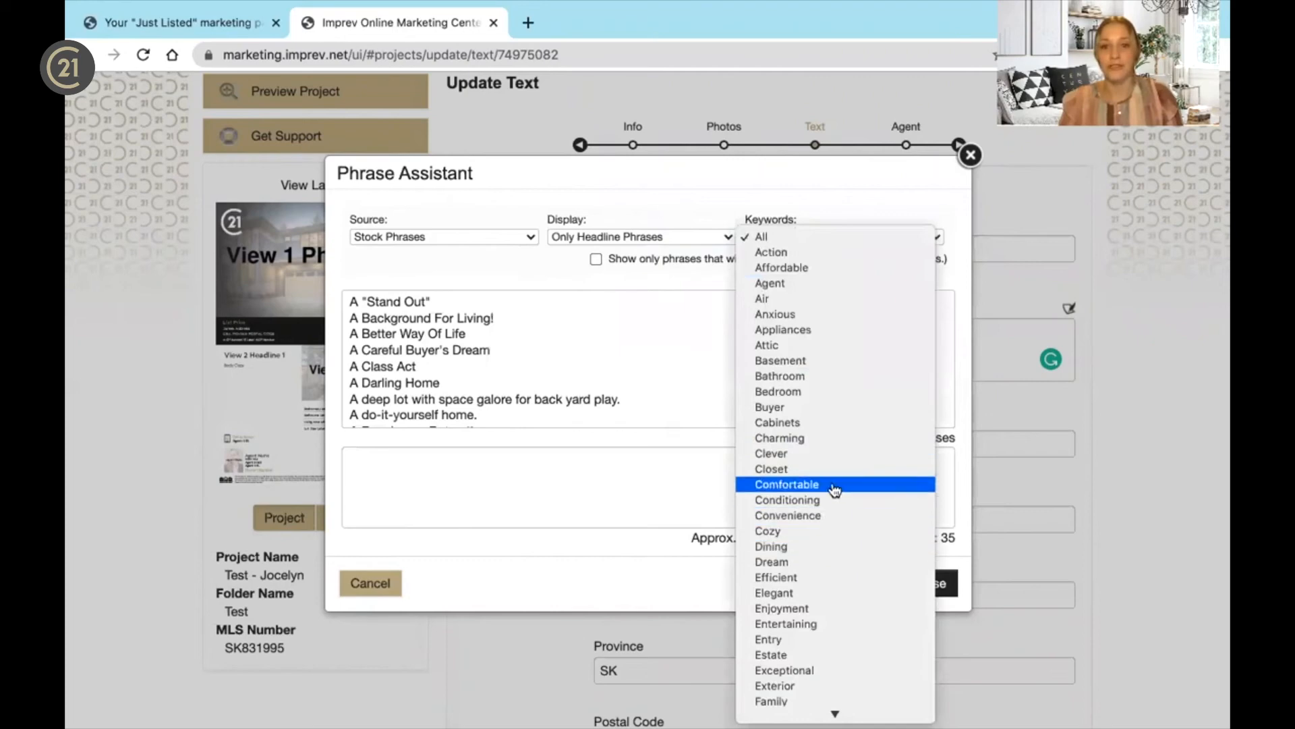
pyautogui.click(813, 438)
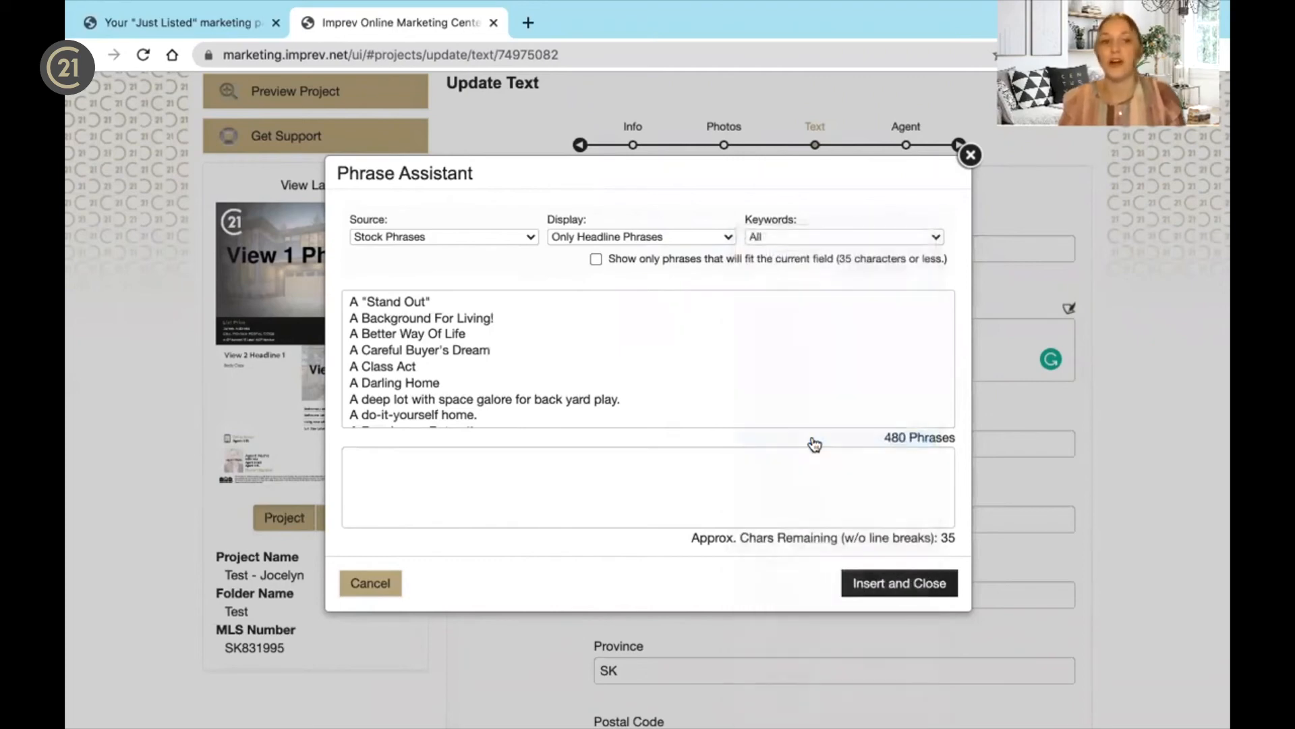
pyautogui.click(596, 260)
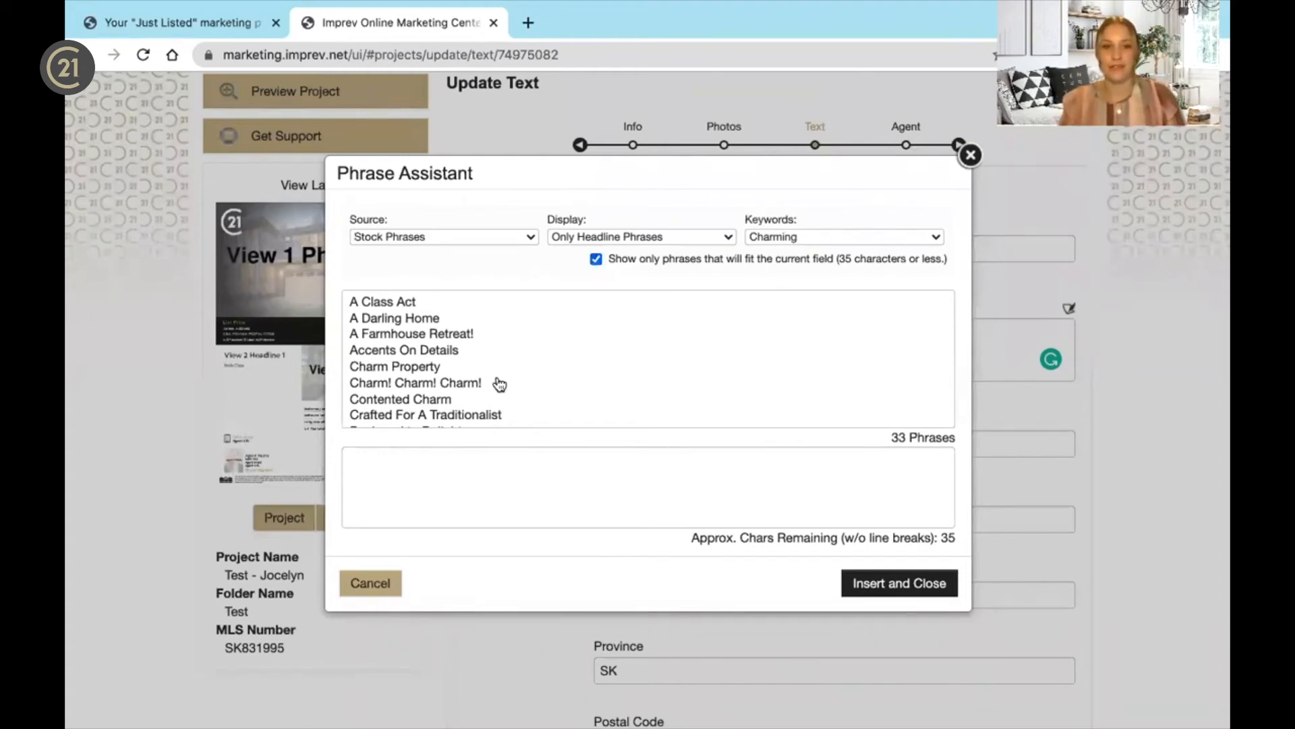
# Step: Choose the stock phrase "Pretty as a picture." and insert it as Headline 2
pyautogui.scroll(-1, 499, 383)
pyautogui.scroll(-3, 499, 383)
pyautogui.scroll(-8, 499, 382)
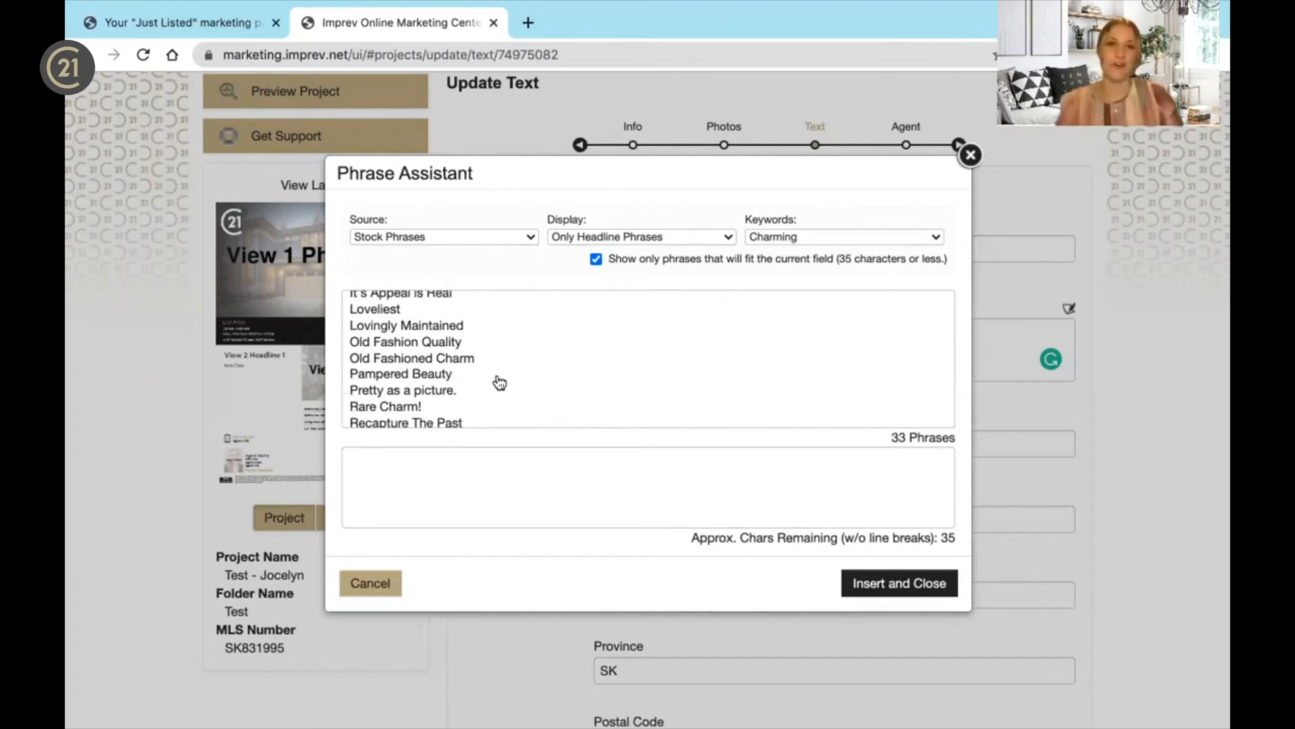
pyautogui.scroll(-1, 499, 381)
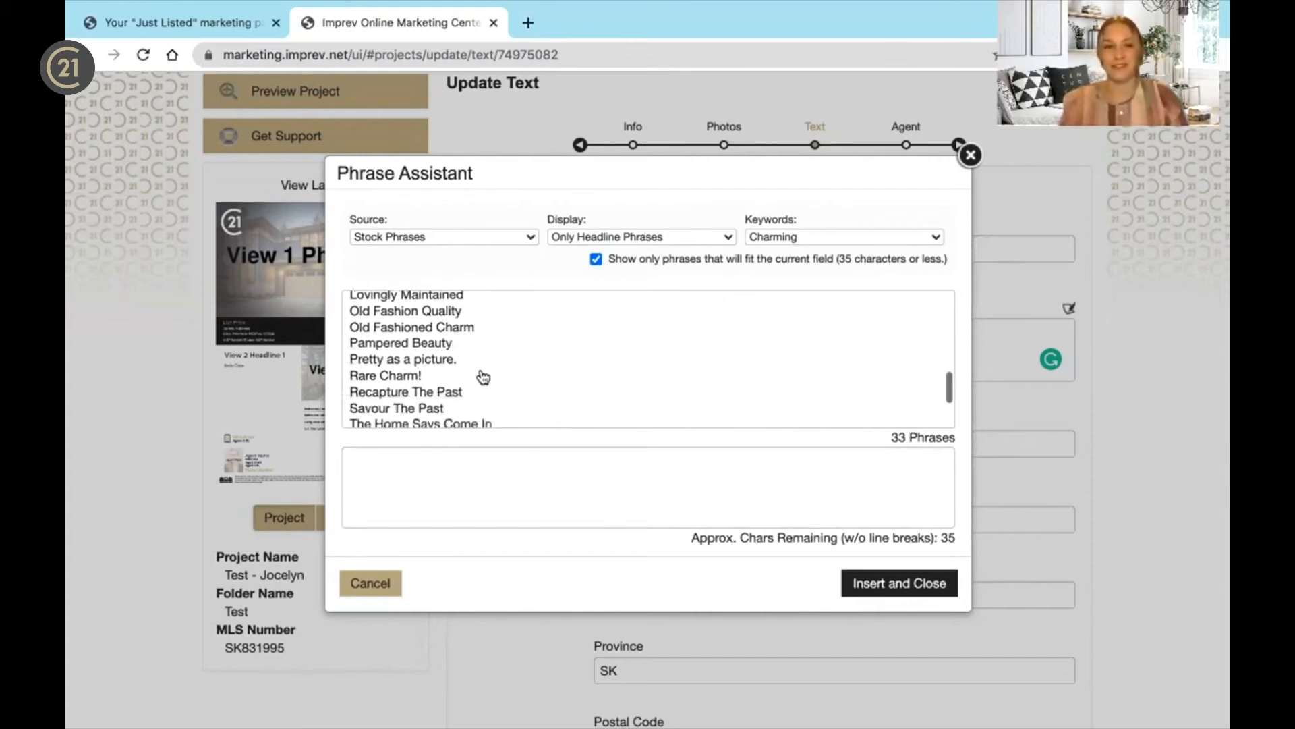
pyautogui.click(445, 365)
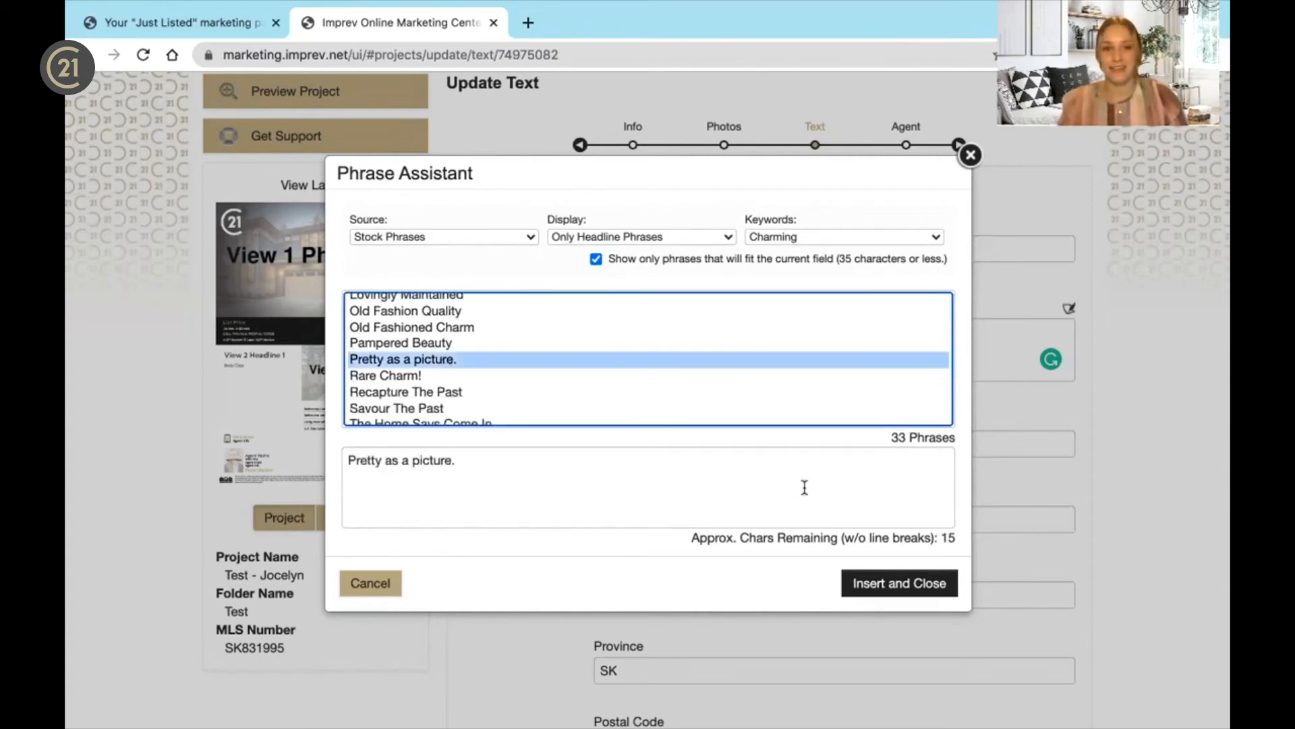
pyautogui.click(899, 584)
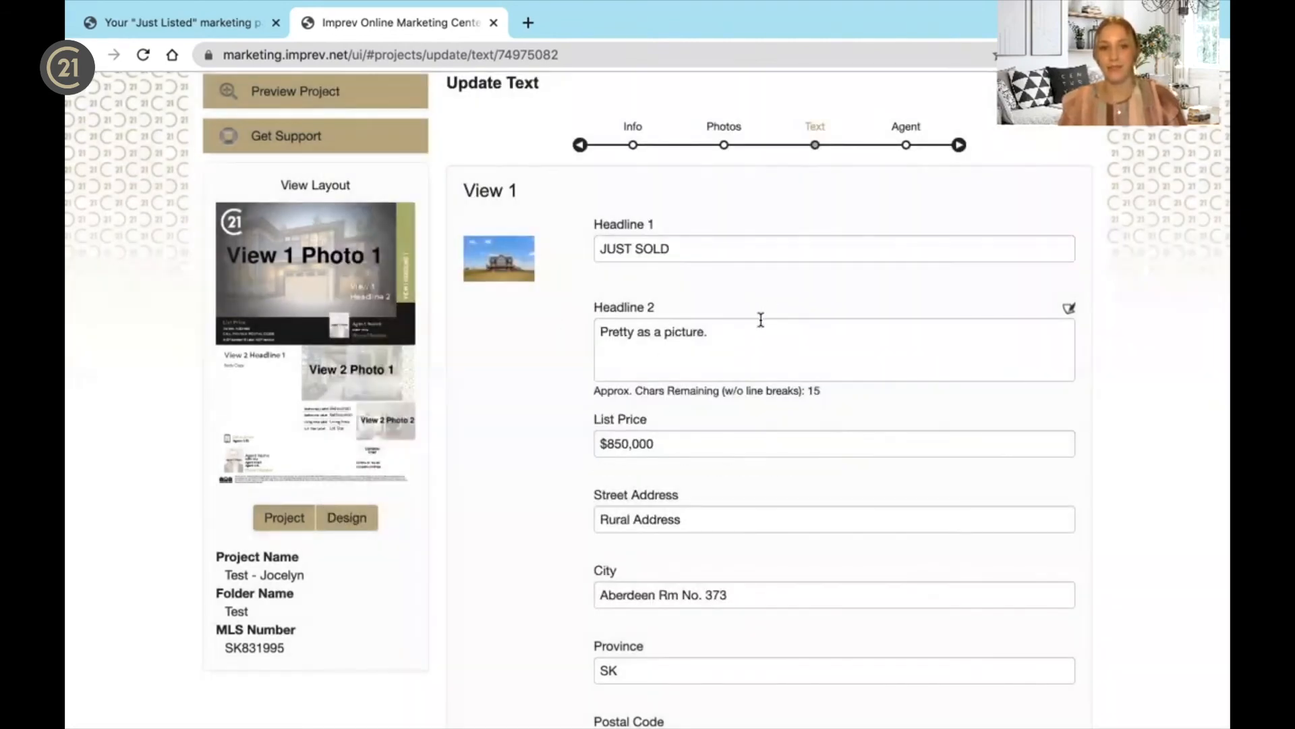
# Step: Check the remaining View 2 text fields, then save the text and the agent info to finish the project
pyautogui.scroll(-3, 575, 369)
pyautogui.scroll(-10, 573, 363)
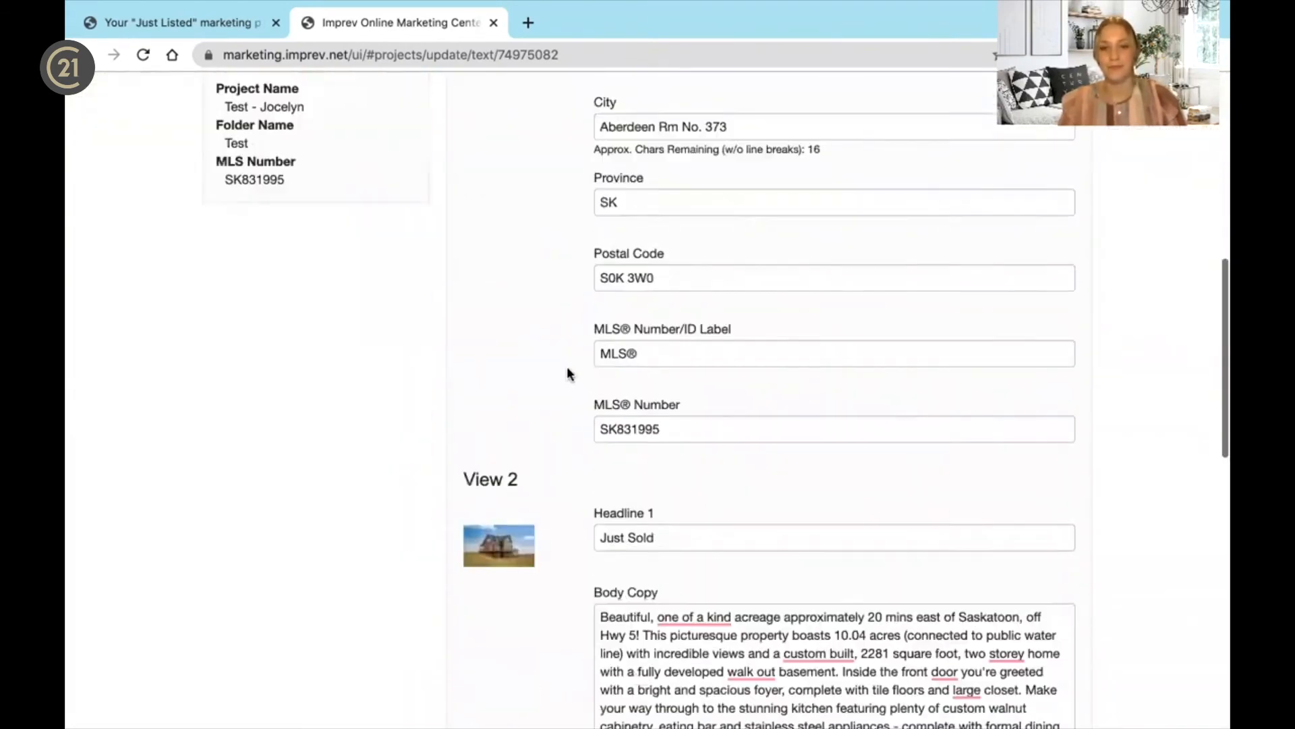
pyautogui.scroll(-3, 553, 377)
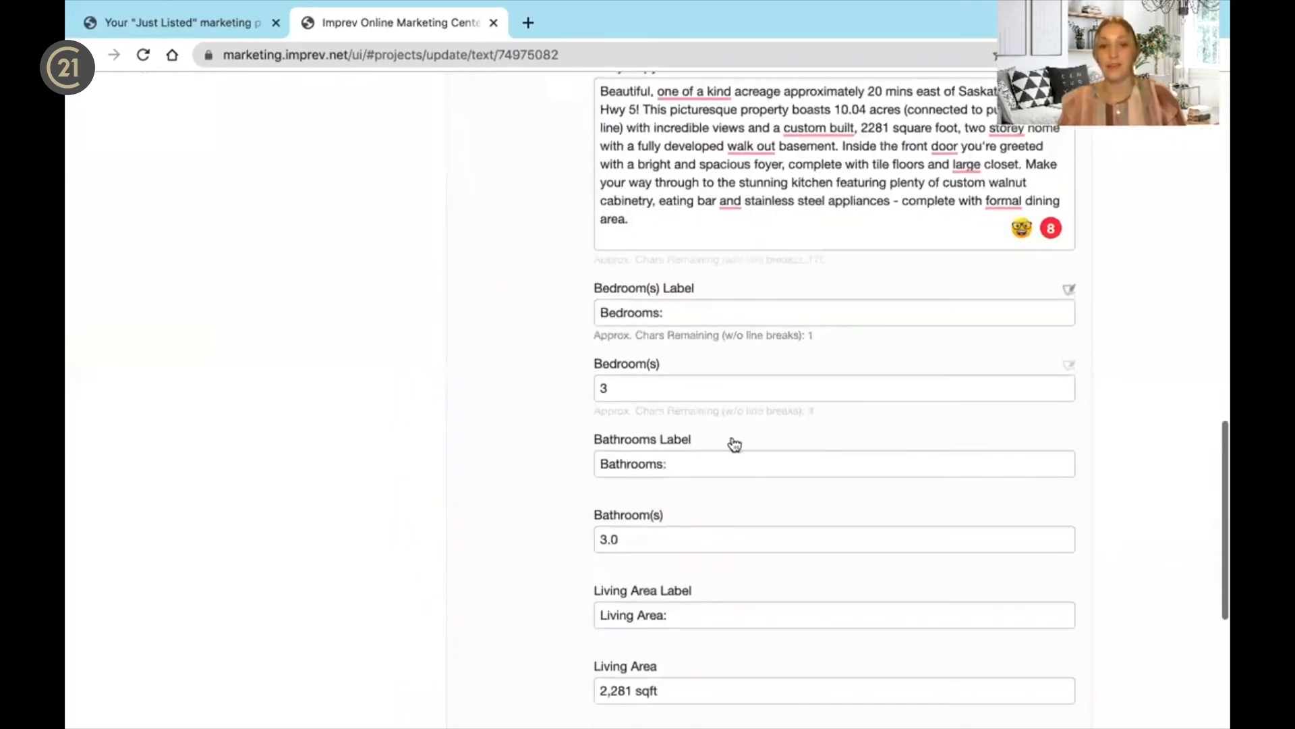
pyautogui.scroll(-3, 528, 456)
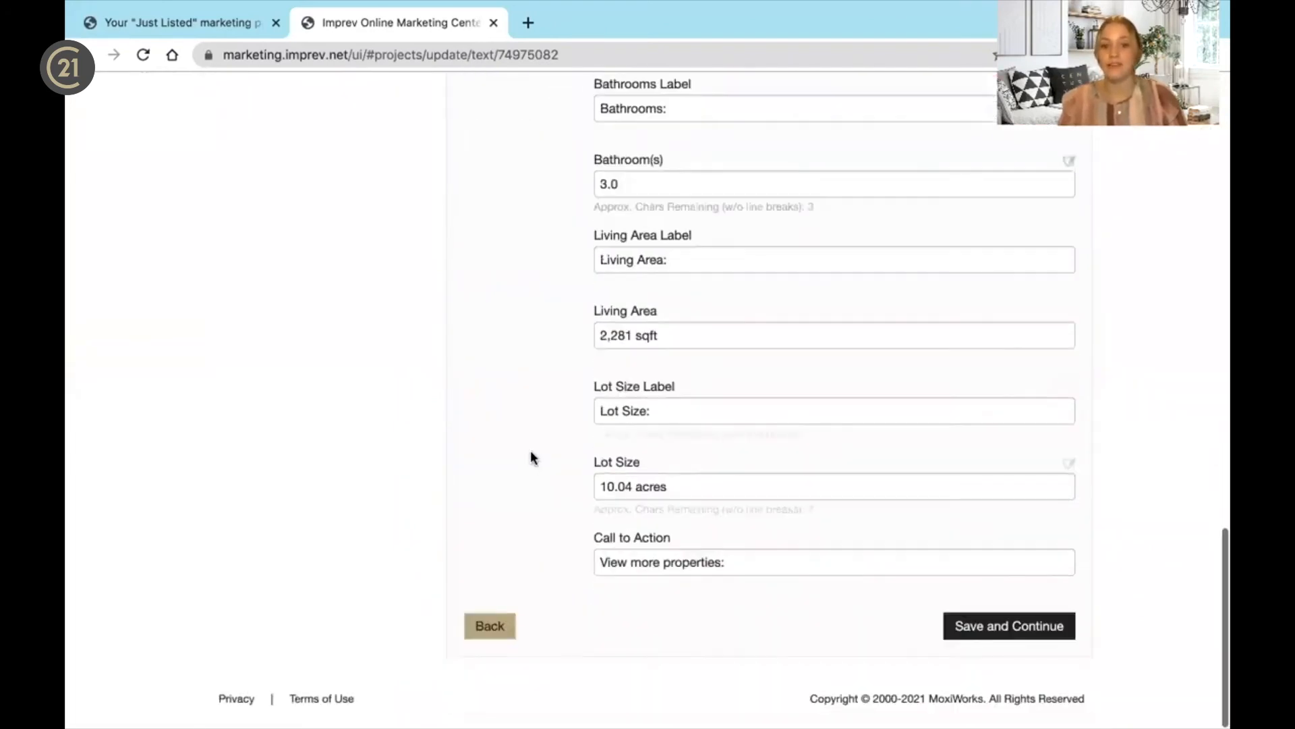
pyautogui.click(1003, 640)
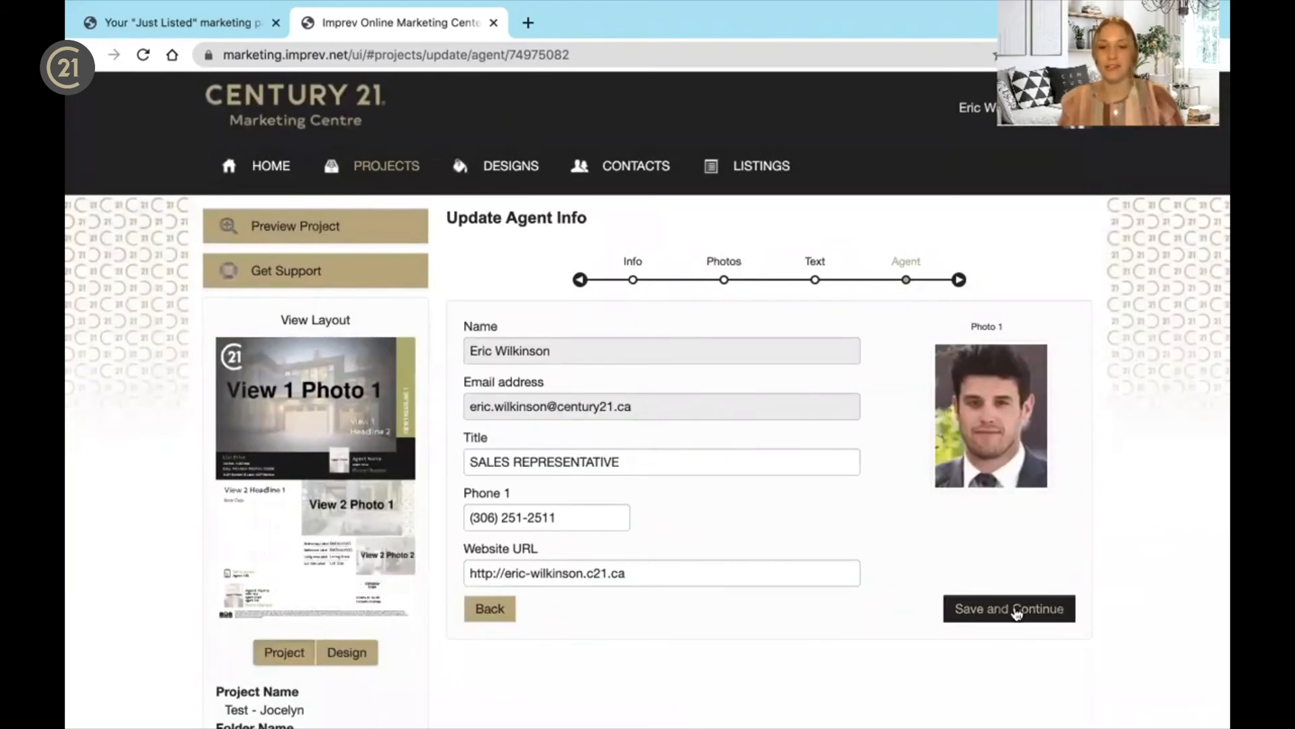
pyautogui.click(1016, 612)
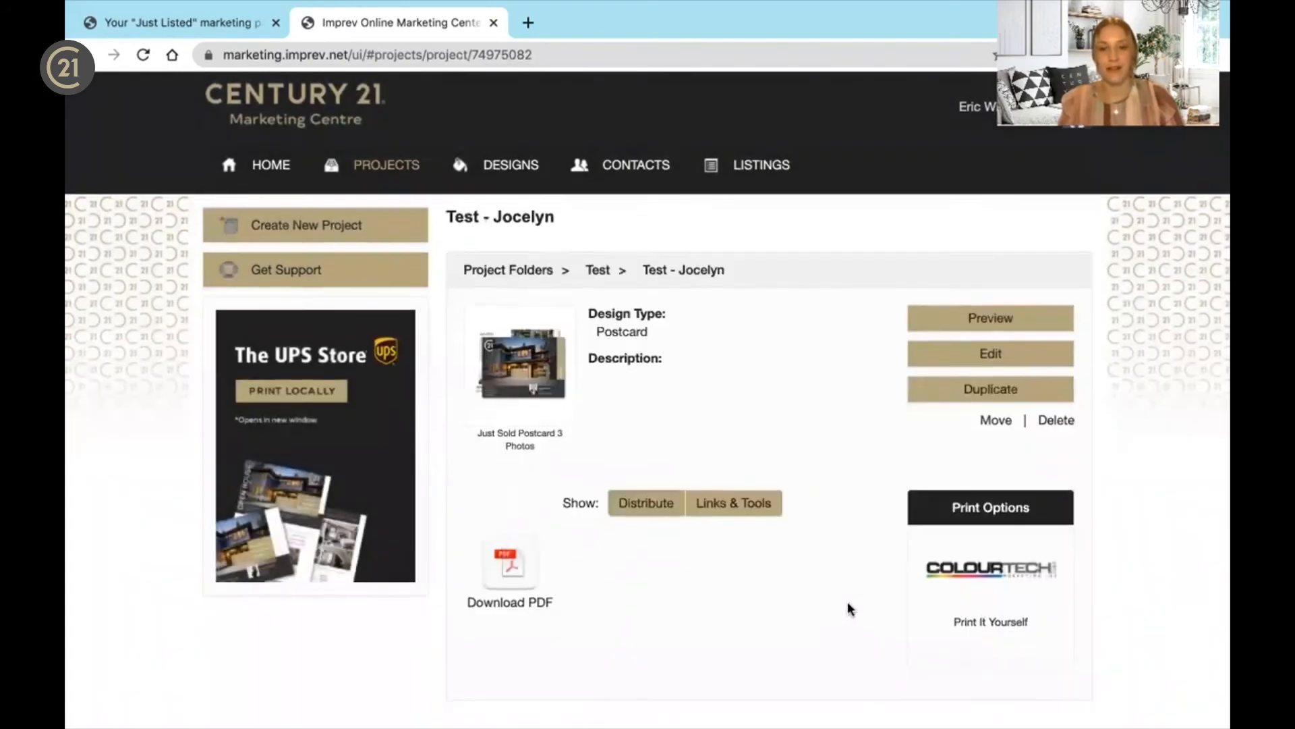
# Step: Generate the project's Standard PDF and open the file, checking its save dialog without saving
pyautogui.scroll(-1, 851, 608)
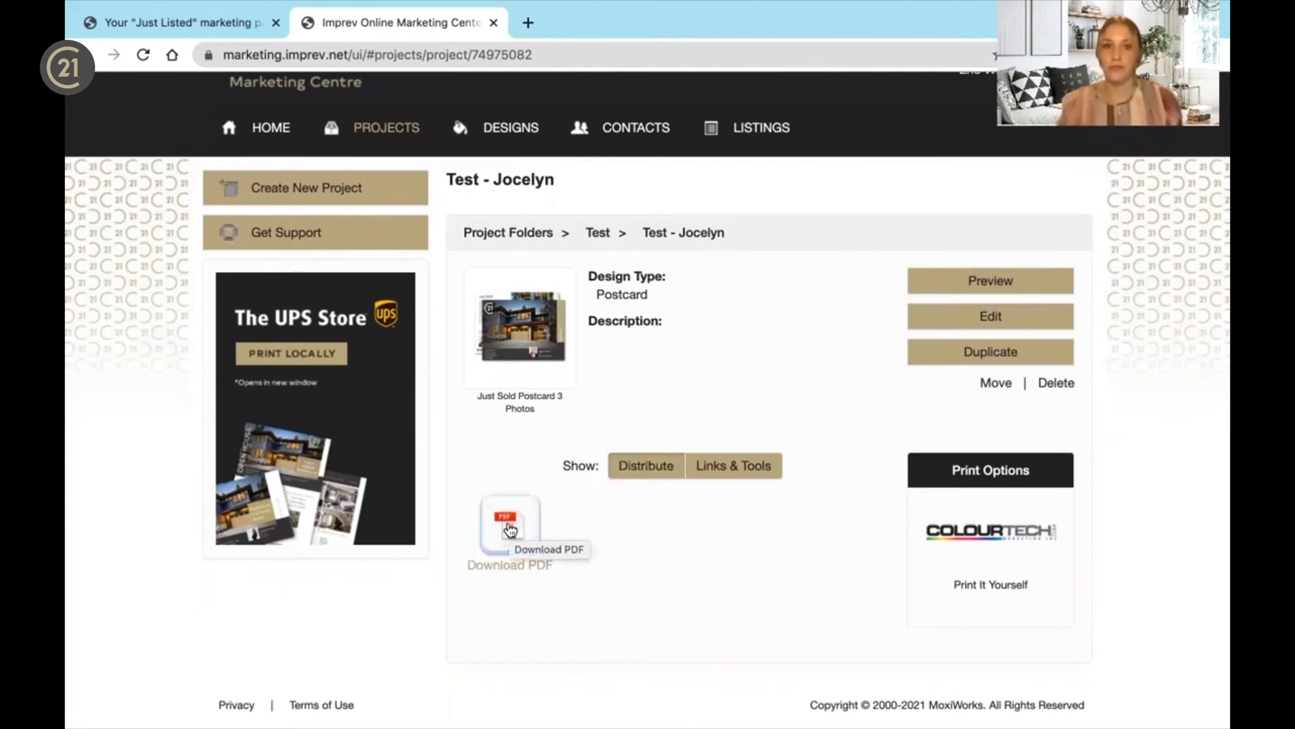
pyautogui.click(509, 531)
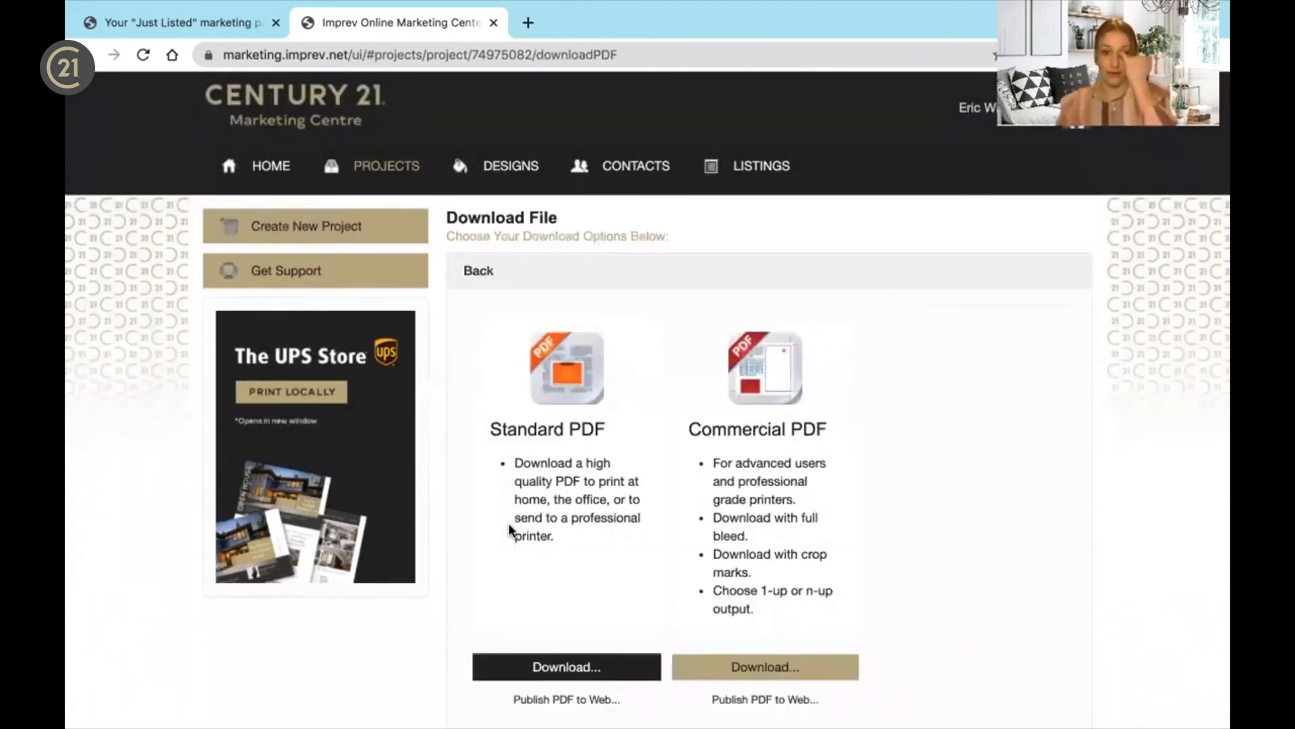
pyautogui.scroll(-3, 570, 499)
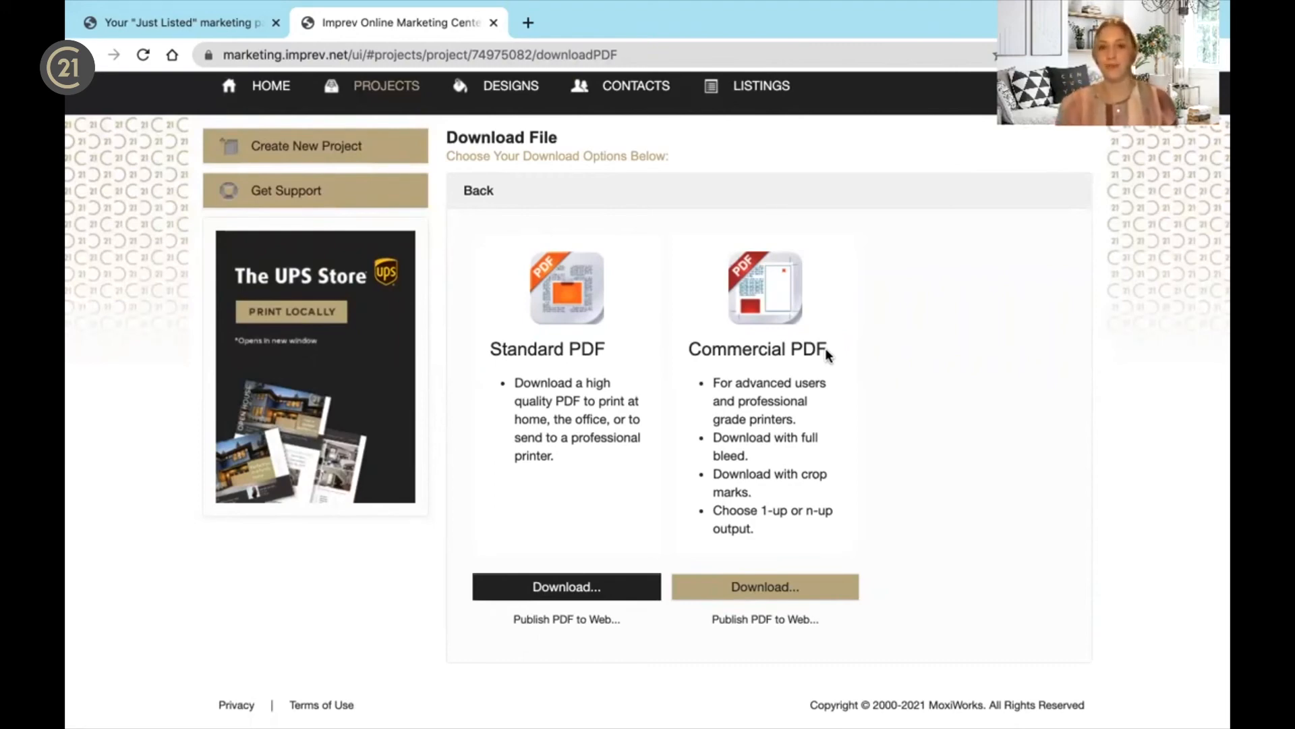
pyautogui.click(552, 587)
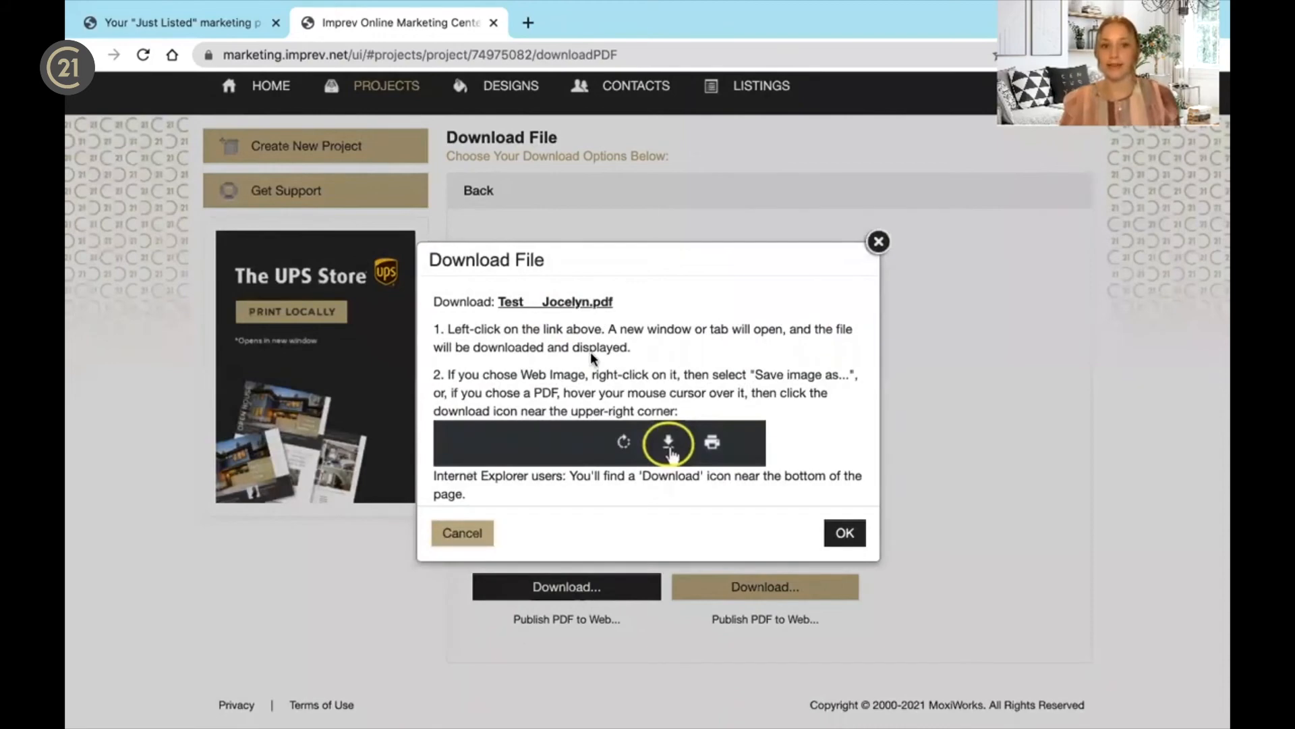
pyautogui.click(584, 304)
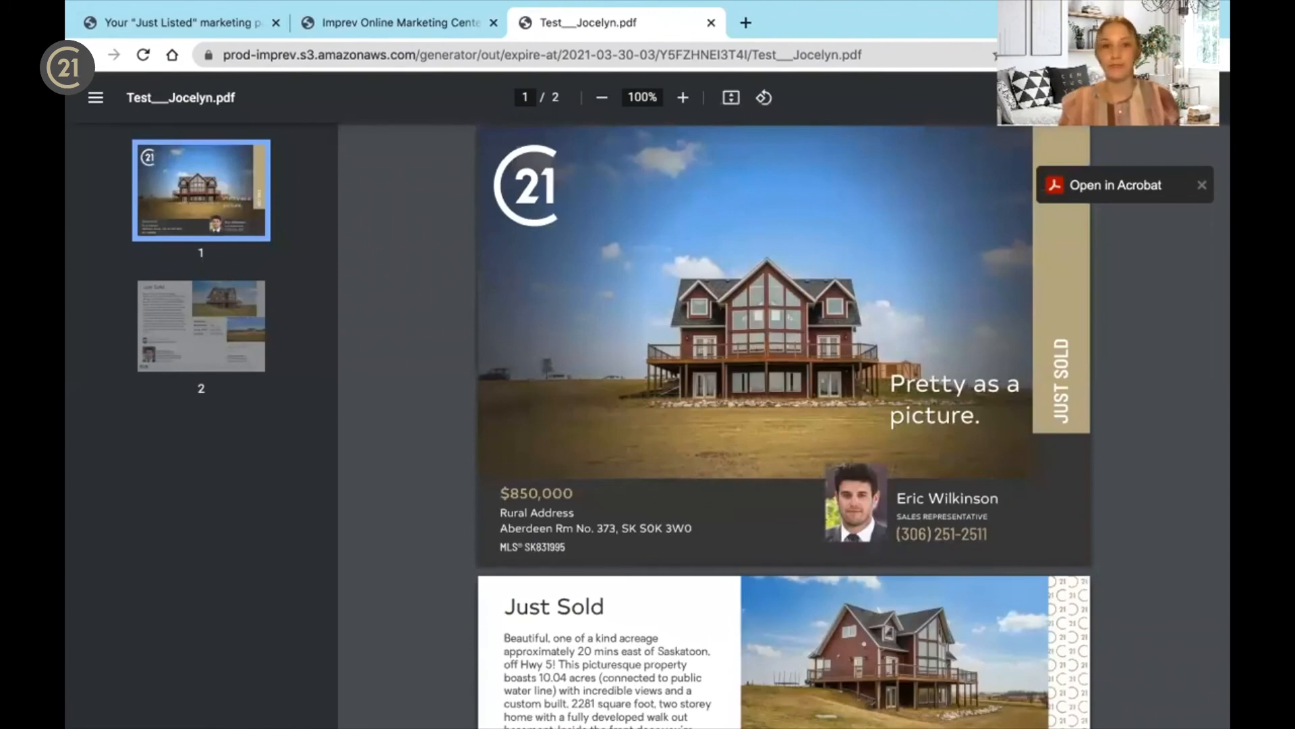
pyautogui.click(1177, 97)
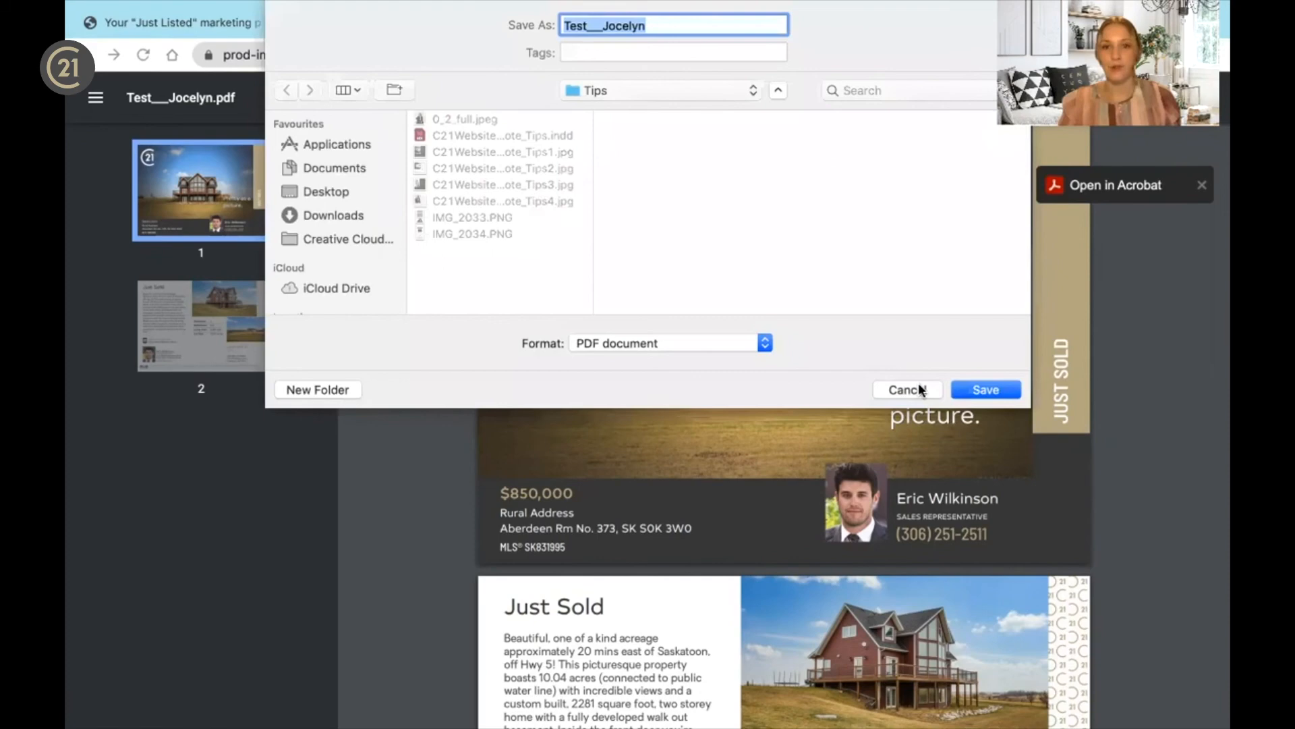
pyautogui.click(919, 386)
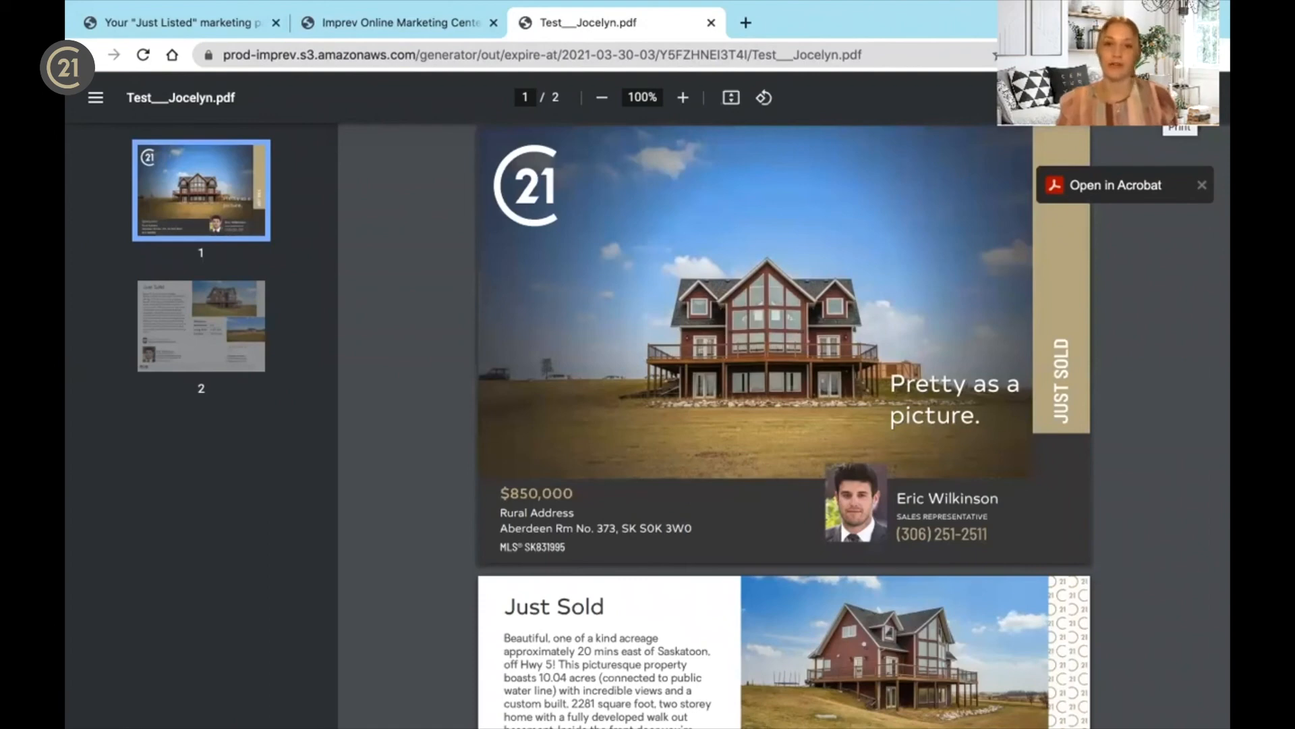
# Step: Generate the project's Commercial PDF with One-Up, crop marks and a 1/8" bleed, and open the generated file
pyautogui.click(406, 23)
pyautogui.click(878, 242)
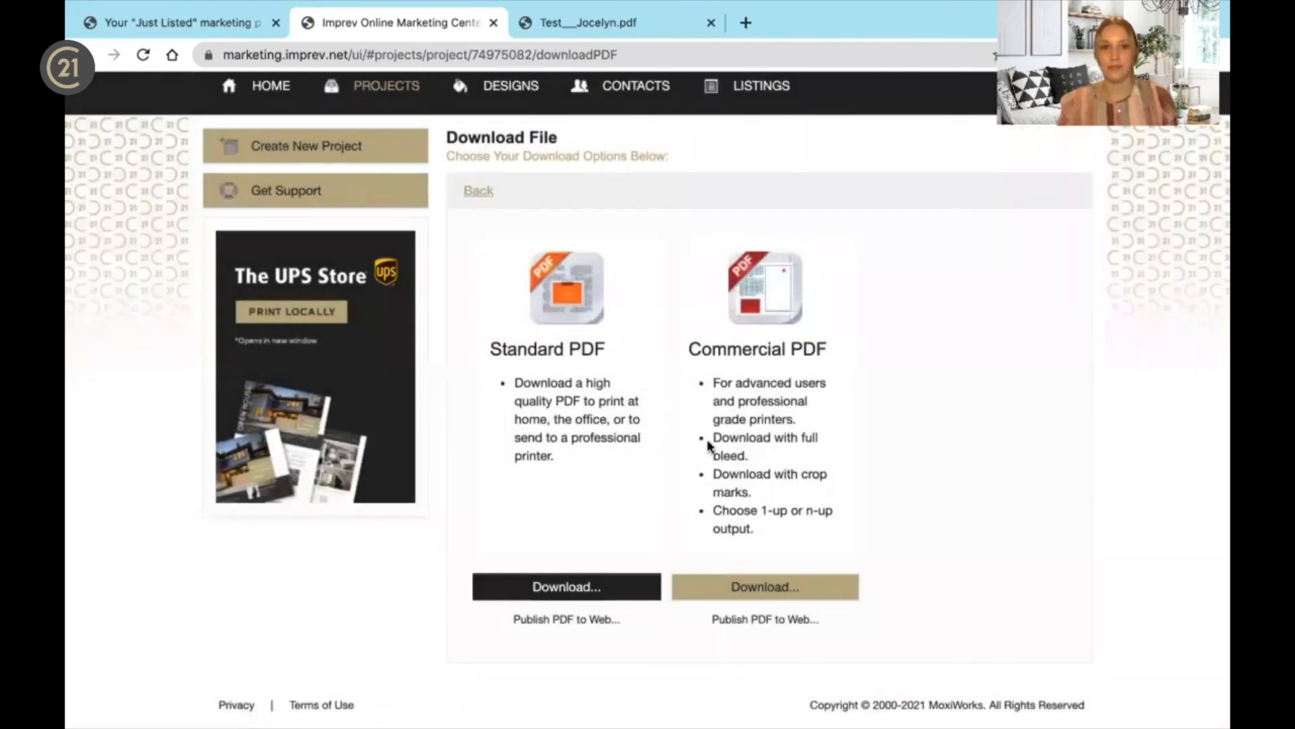
pyautogui.click(791, 594)
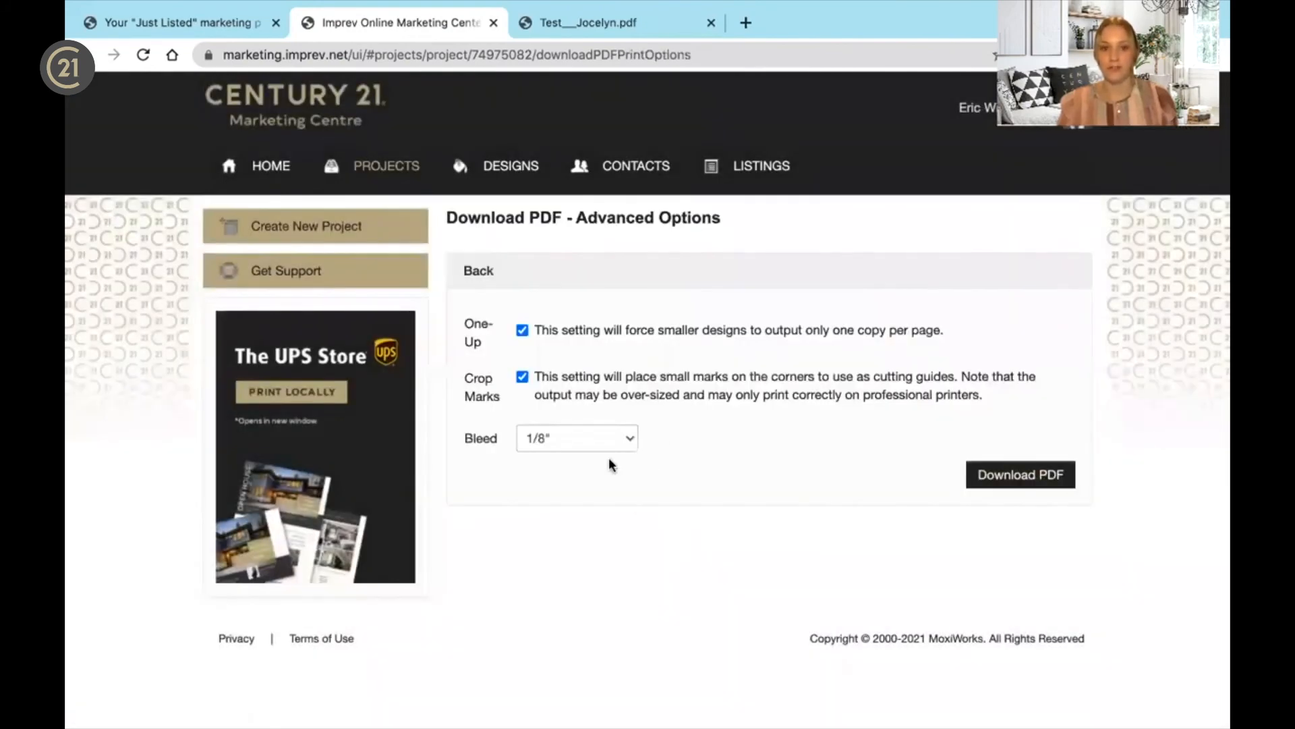
pyautogui.click(605, 443)
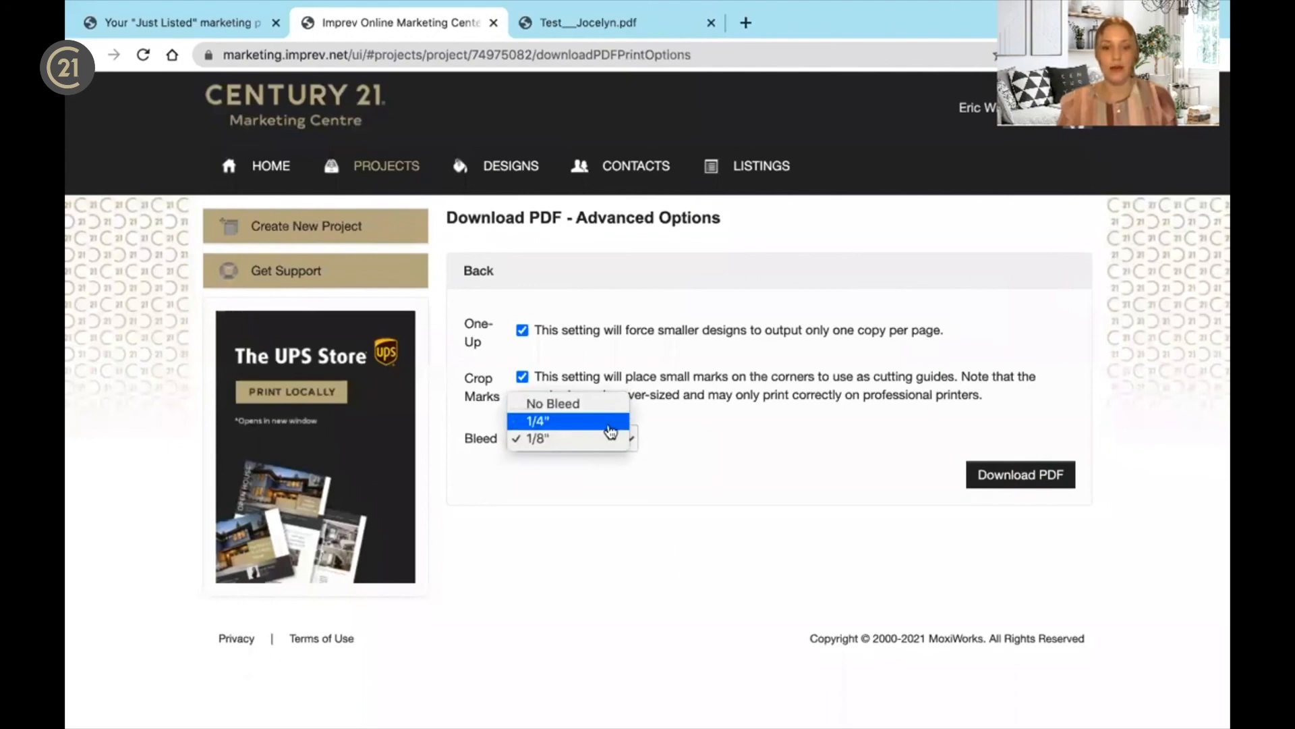
pyautogui.click(814, 444)
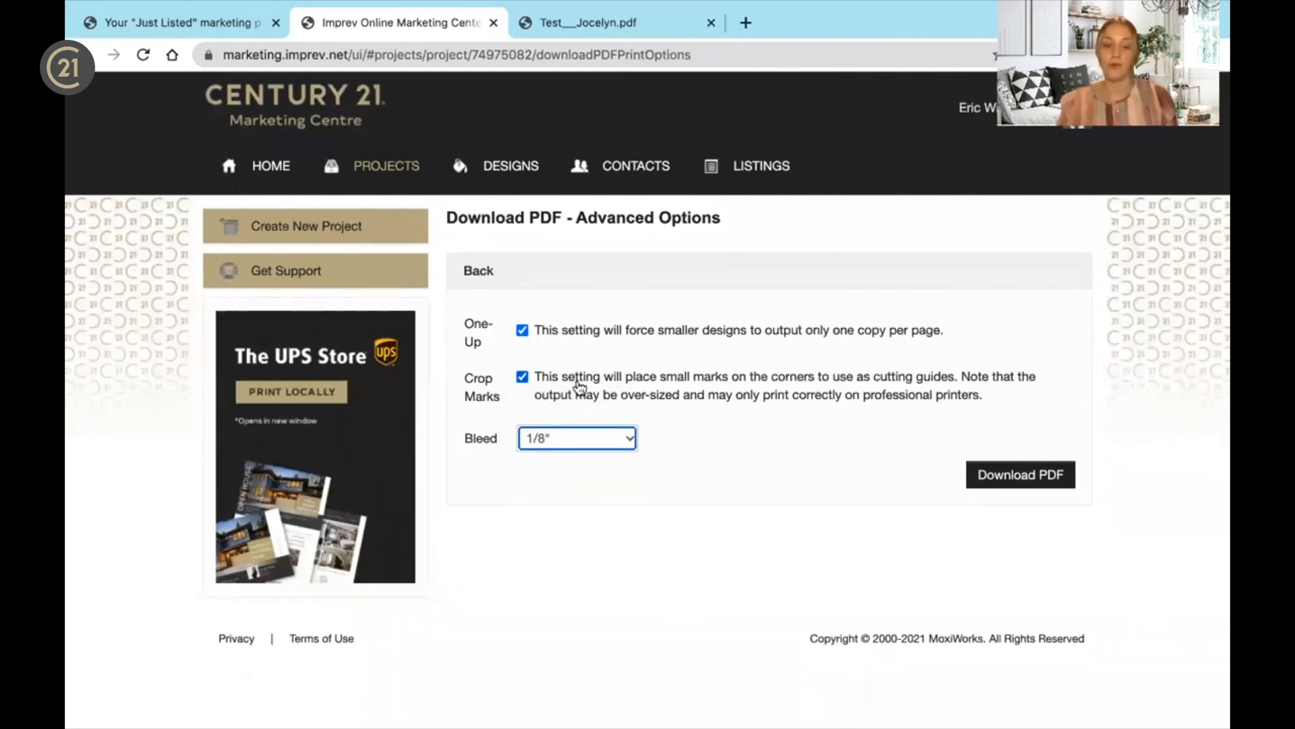
pyautogui.click(1050, 481)
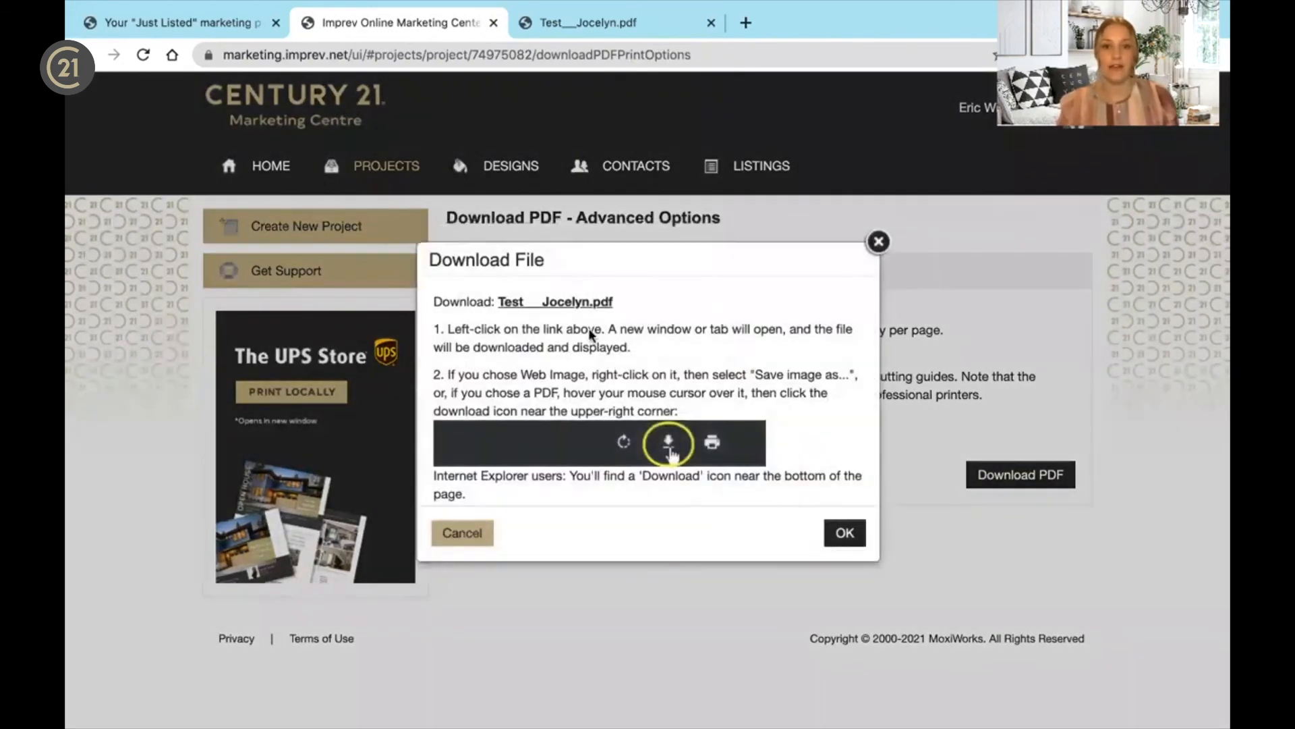
pyautogui.click(581, 304)
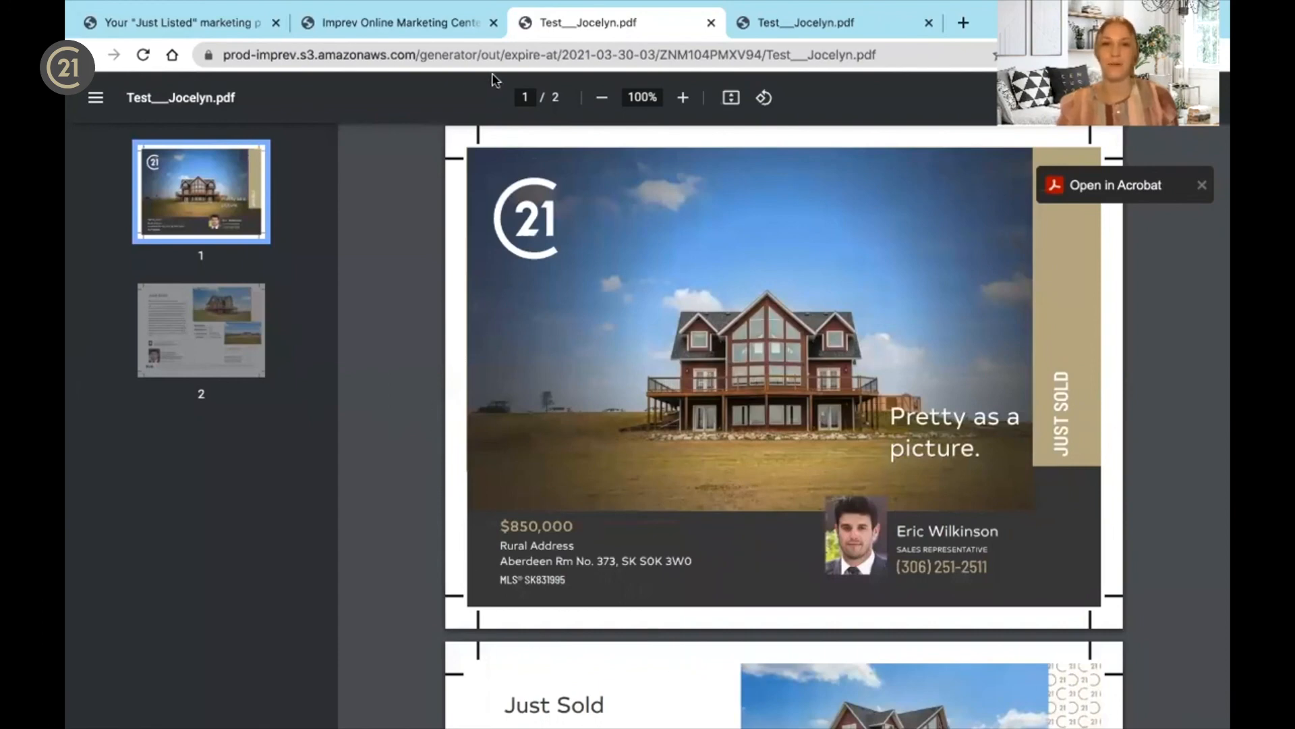
# Step: Leave the PDF download options for the project's overview page and open The UPS Store local printing site
pyautogui.click(439, 23)
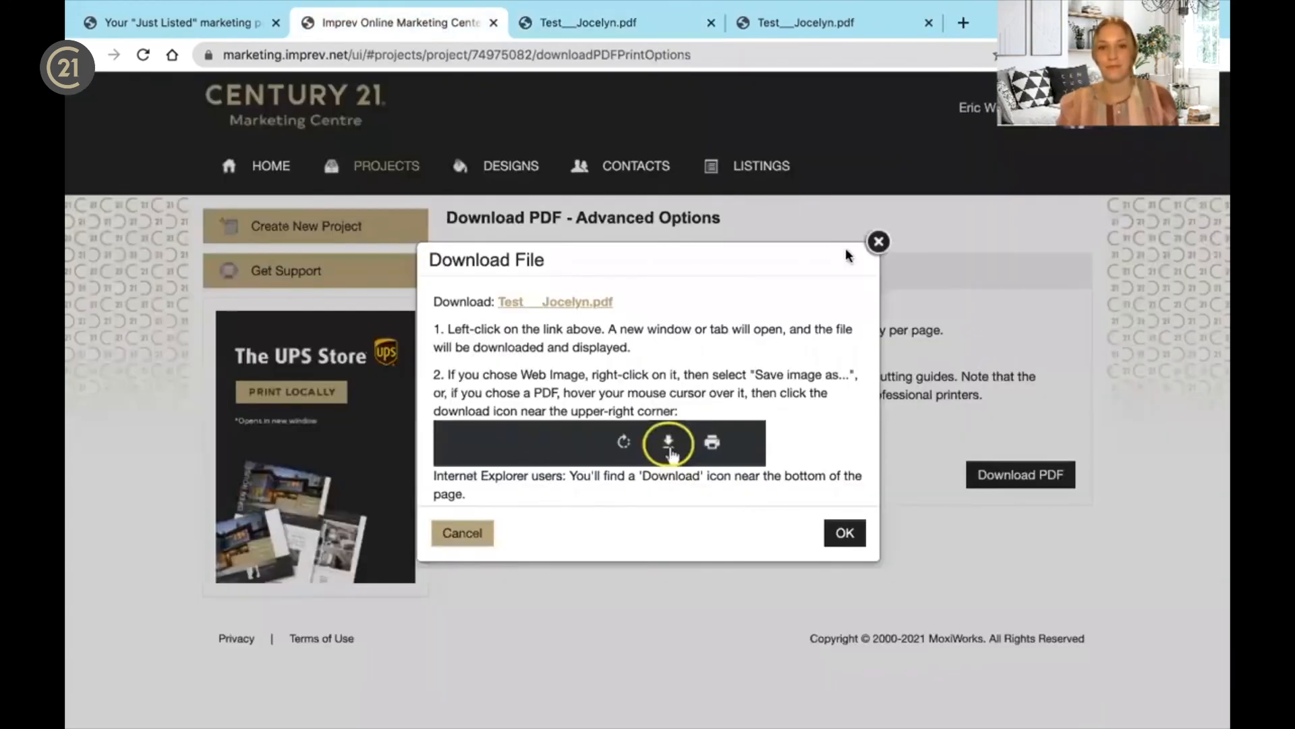
pyautogui.click(878, 243)
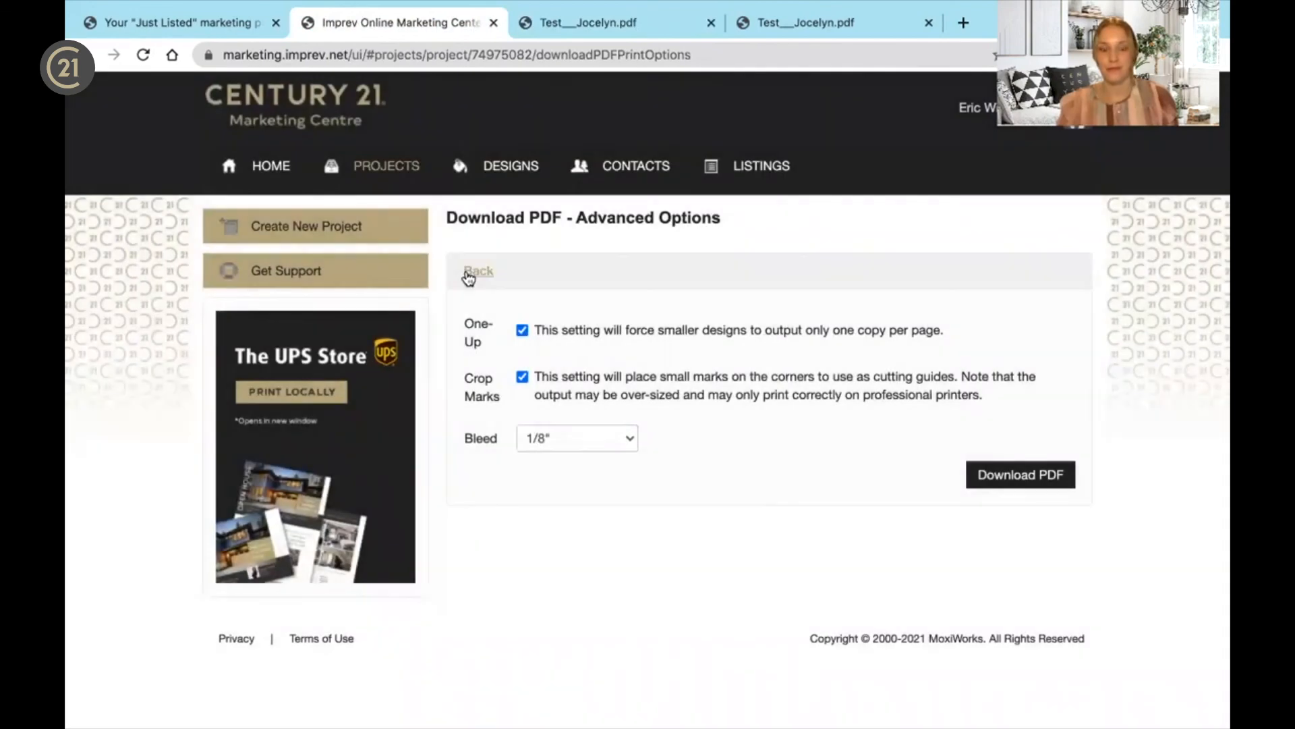
pyautogui.click(469, 276)
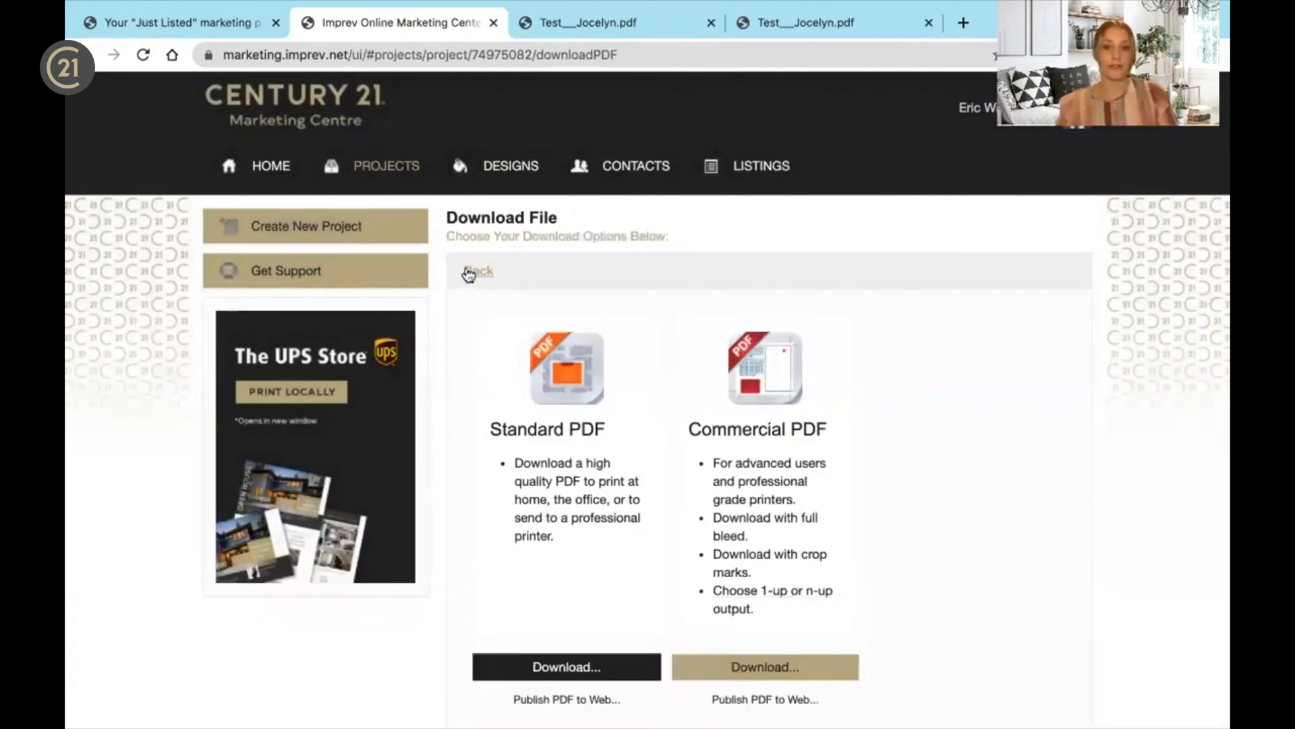
pyautogui.click(469, 277)
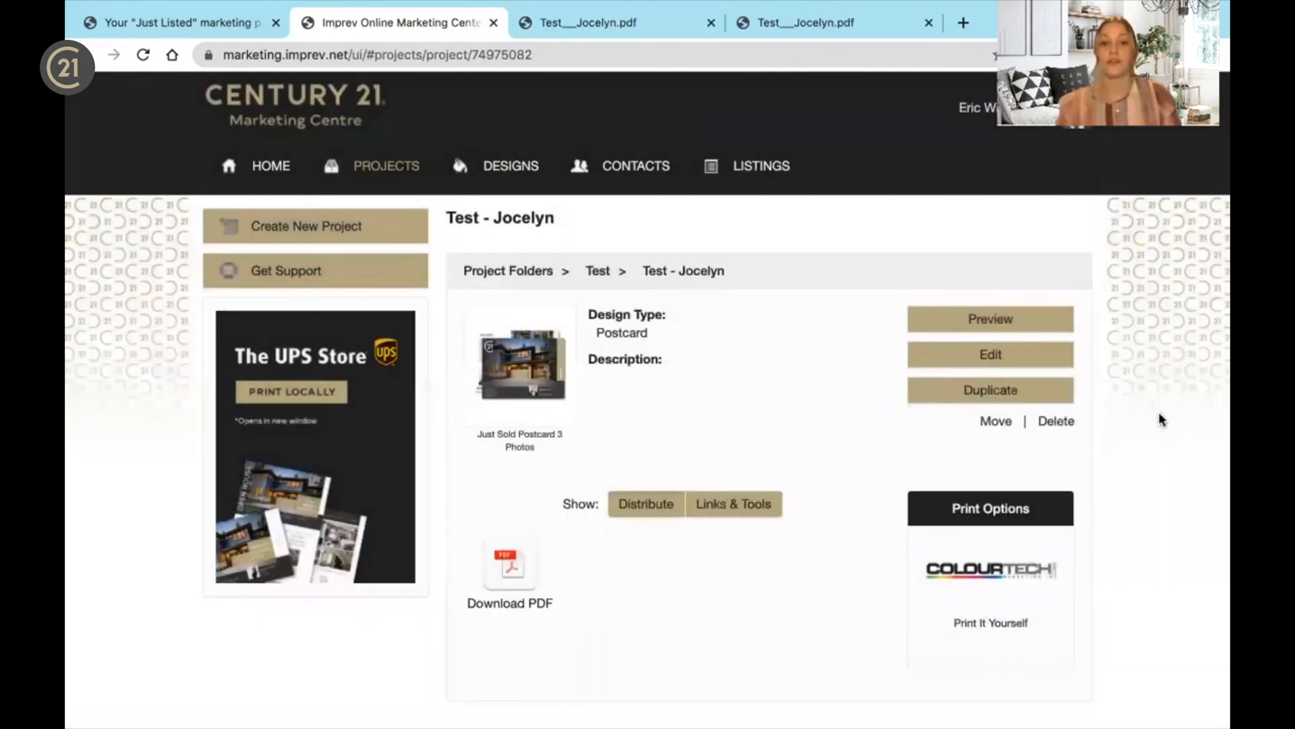
pyautogui.scroll(-1, 1161, 419)
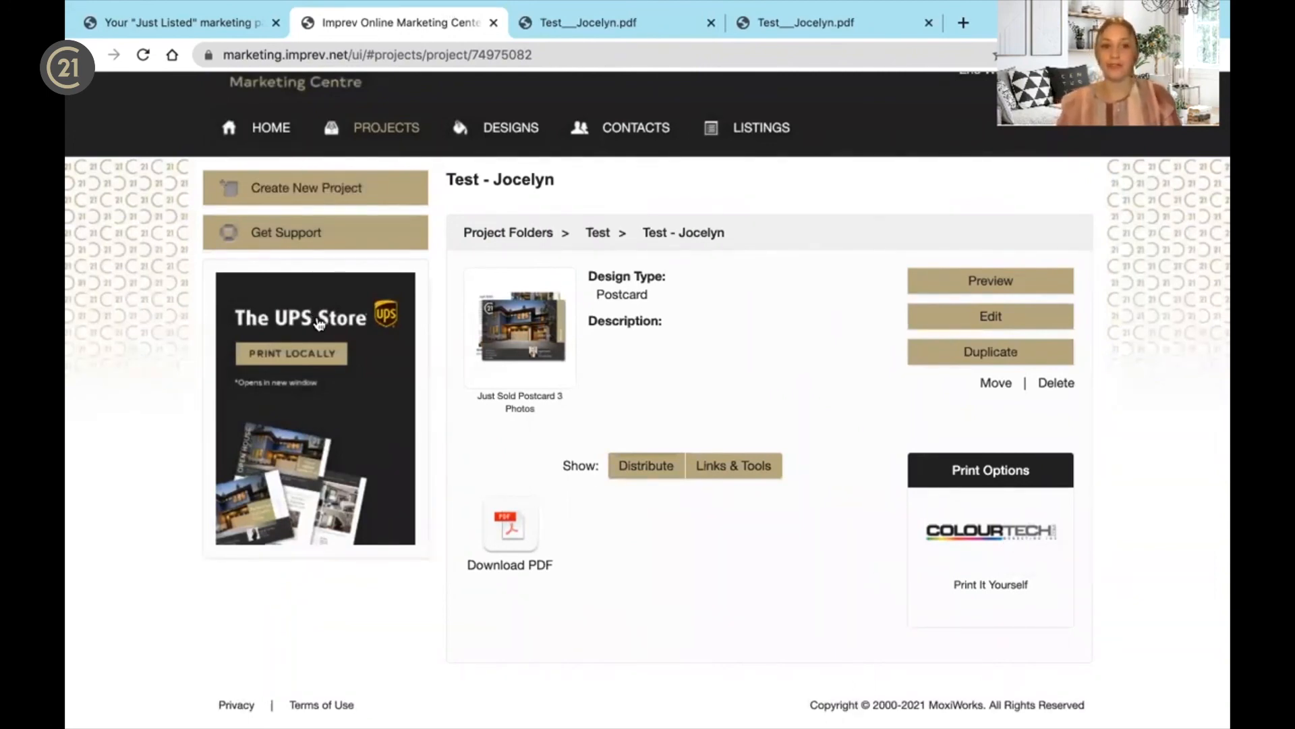
pyautogui.click(318, 321)
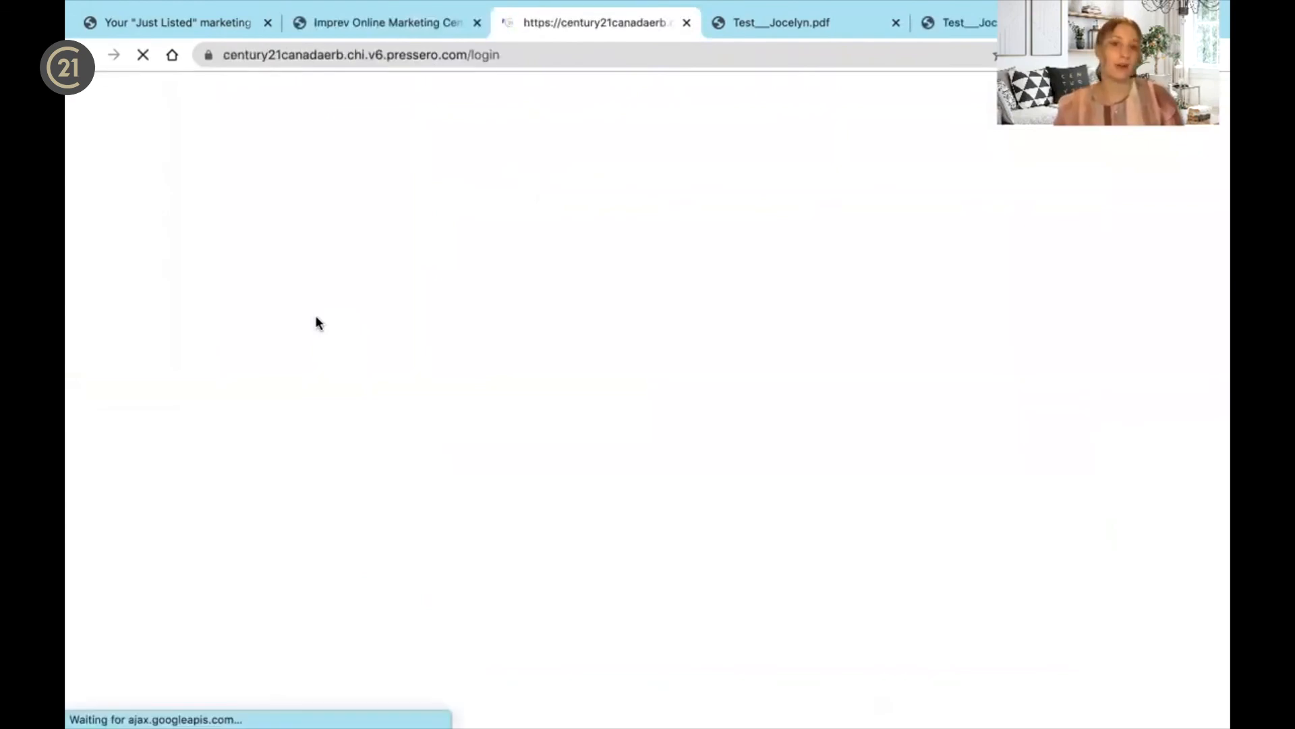